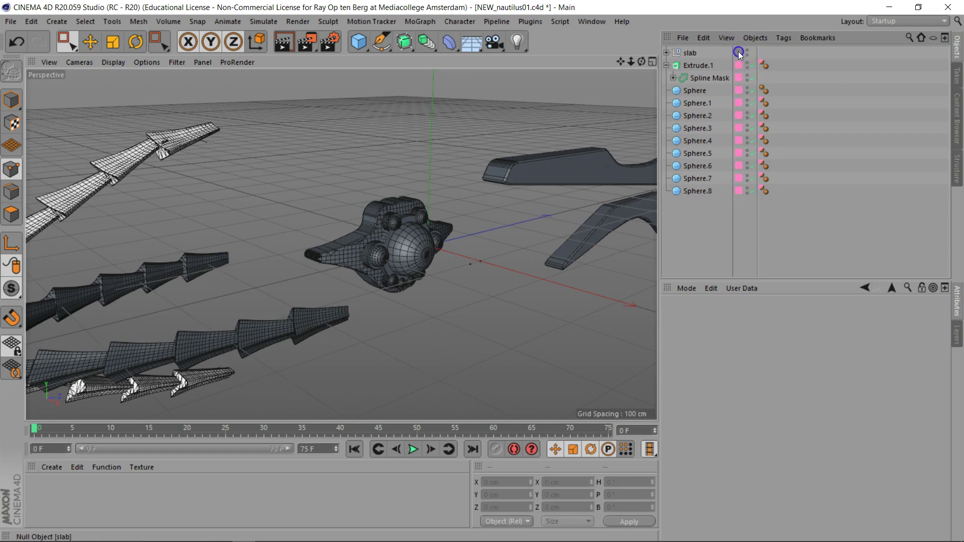
- Add the slab object to the portal layer and group all the listed portal objects under one null
mouse_move(773, 61)
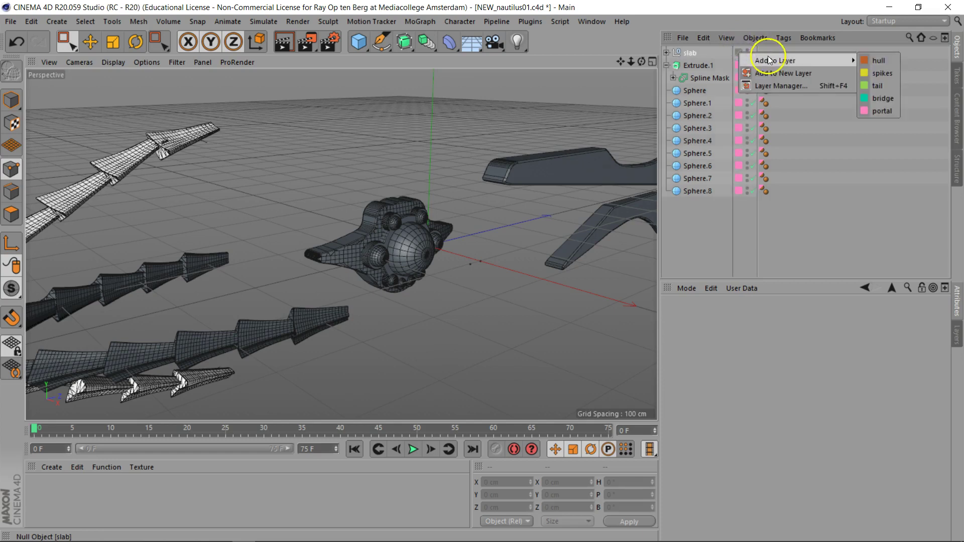
left_click(882, 110)
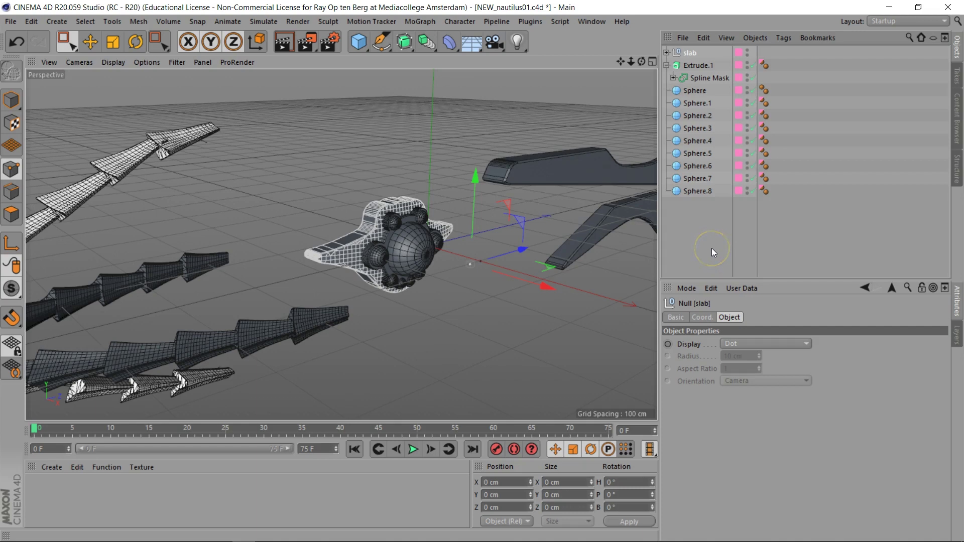
left_click_drag(713, 246, 661, 48)
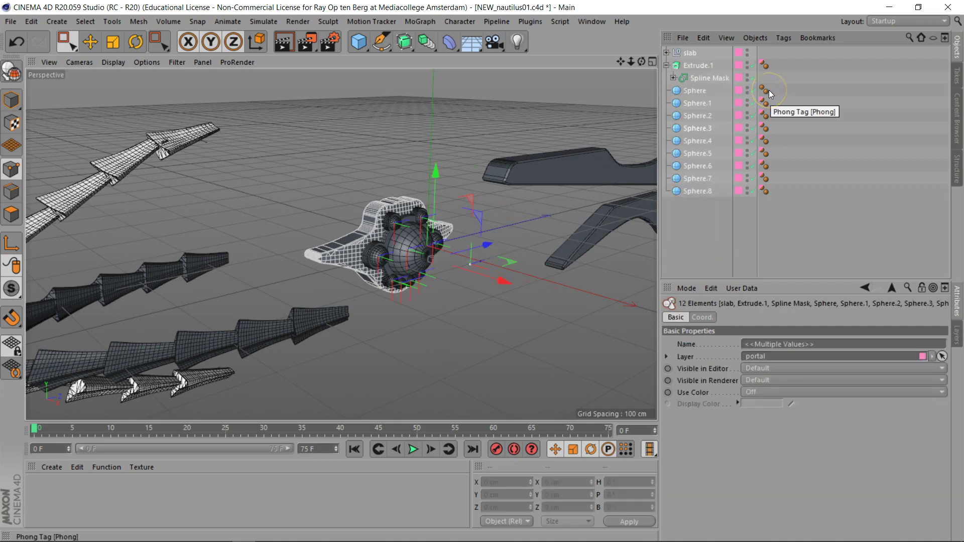
key("alt+g")
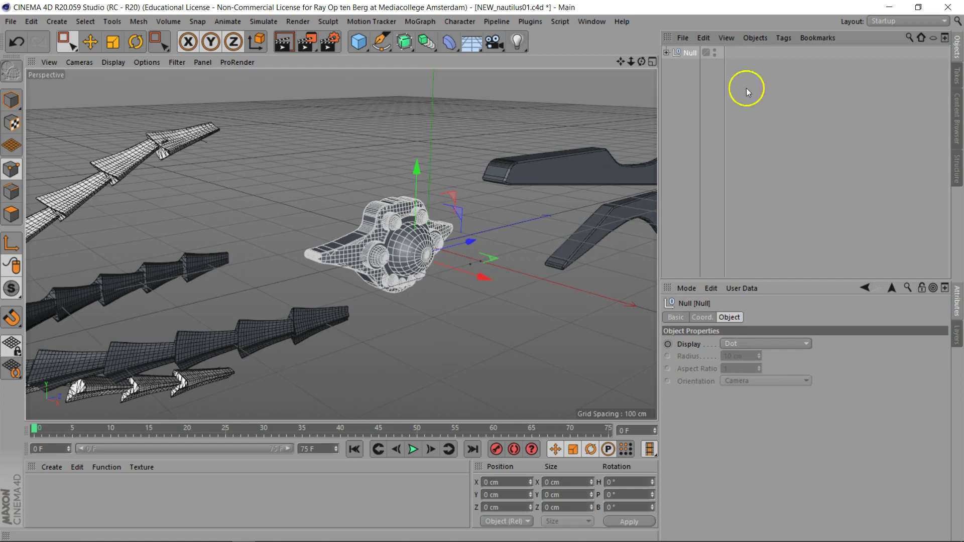
- Rename the new group null as PORTAL and assign it to the portal layer
double_click(691, 52)
type("PORTAL")
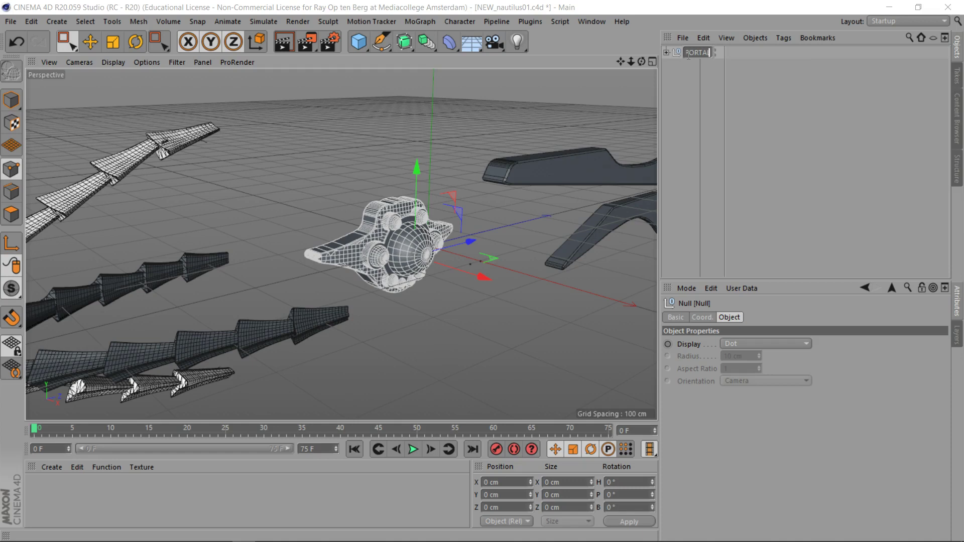
key("Return")
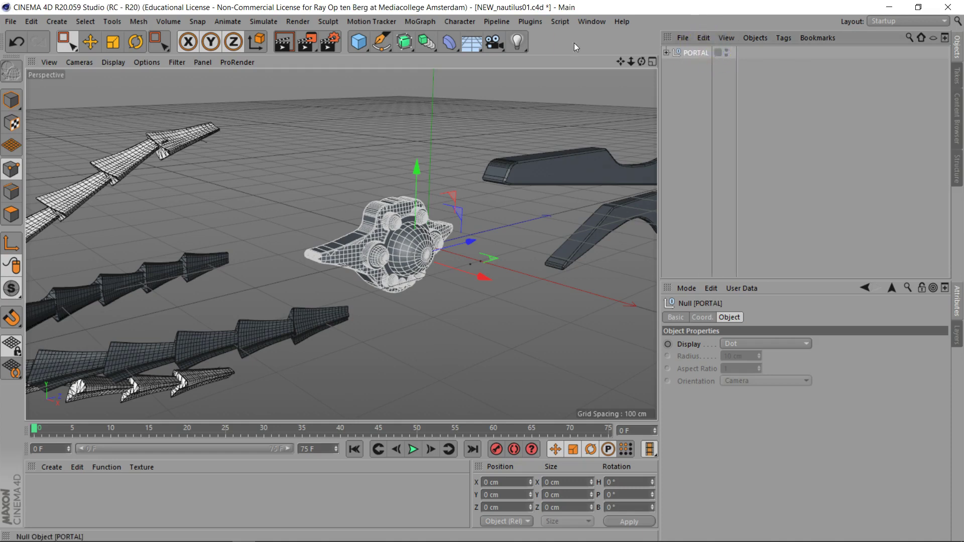
left_click(717, 52)
left_click(859, 108)
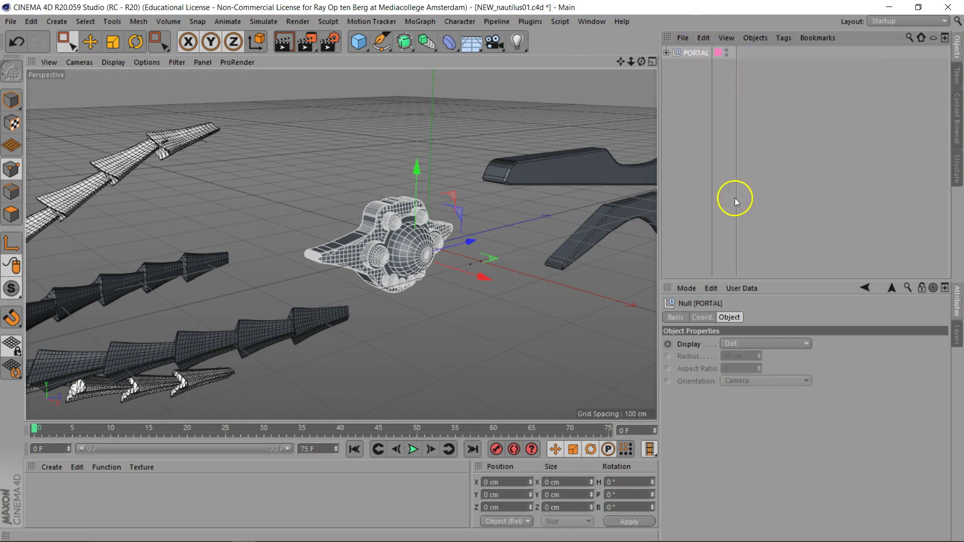
left_click(709, 193)
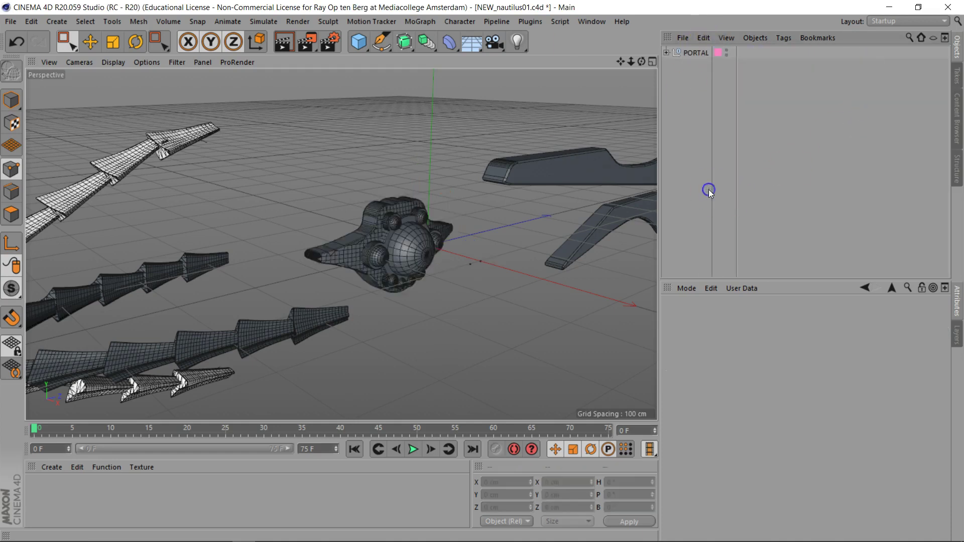
- Hide the portal layer in both the viewport and the object manager
left_click(955, 335)
left_click(734, 350)
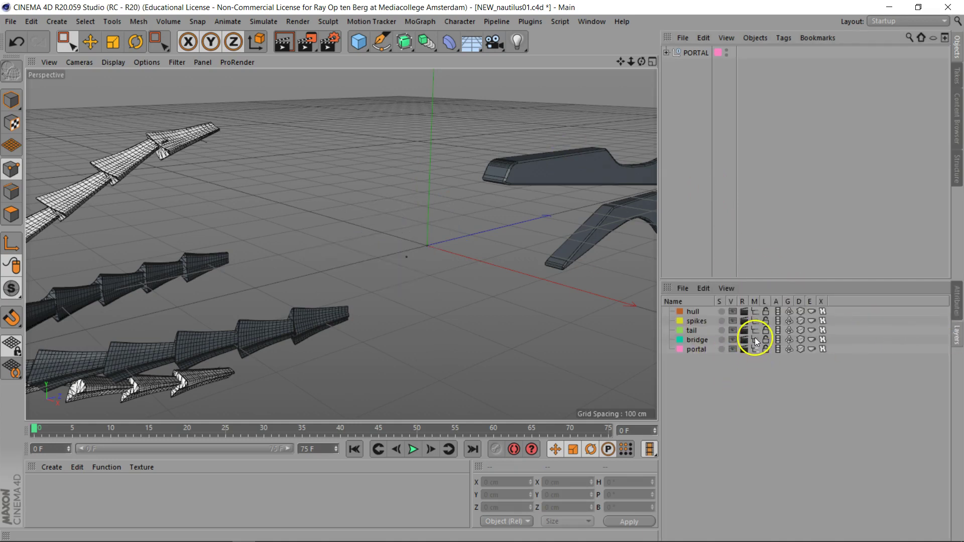
left_click(756, 349)
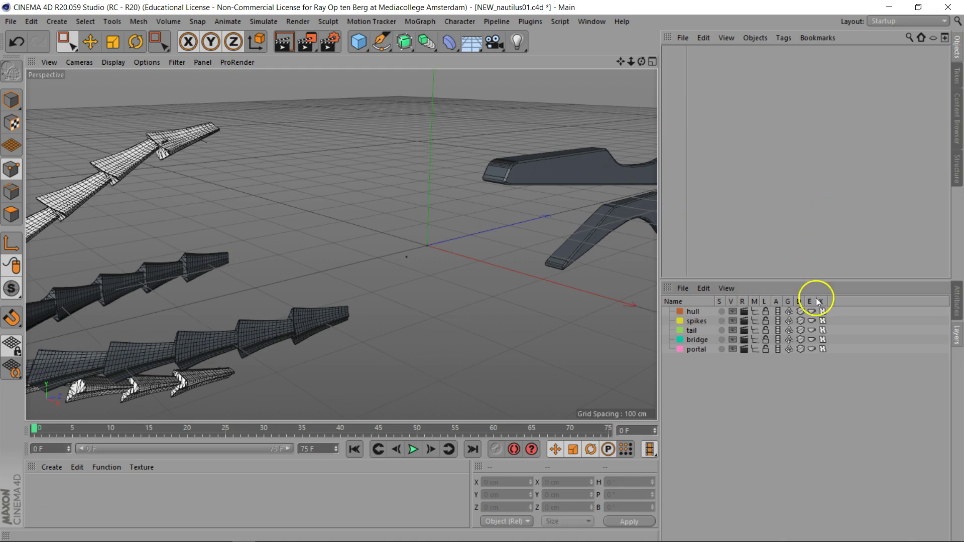
- Show the hull layer in the object manager and select the hull object together with all its n-Side children
left_click(754, 311)
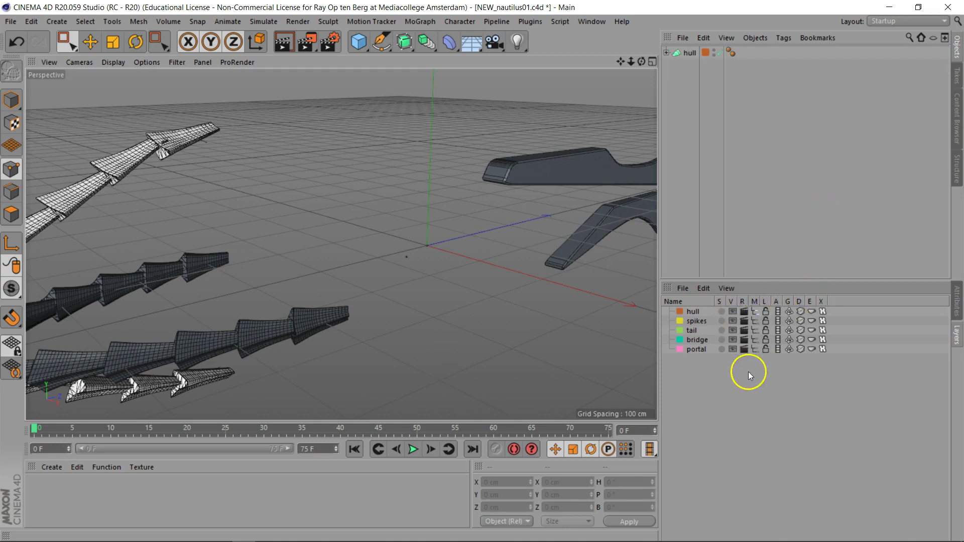
left_click(666, 52)
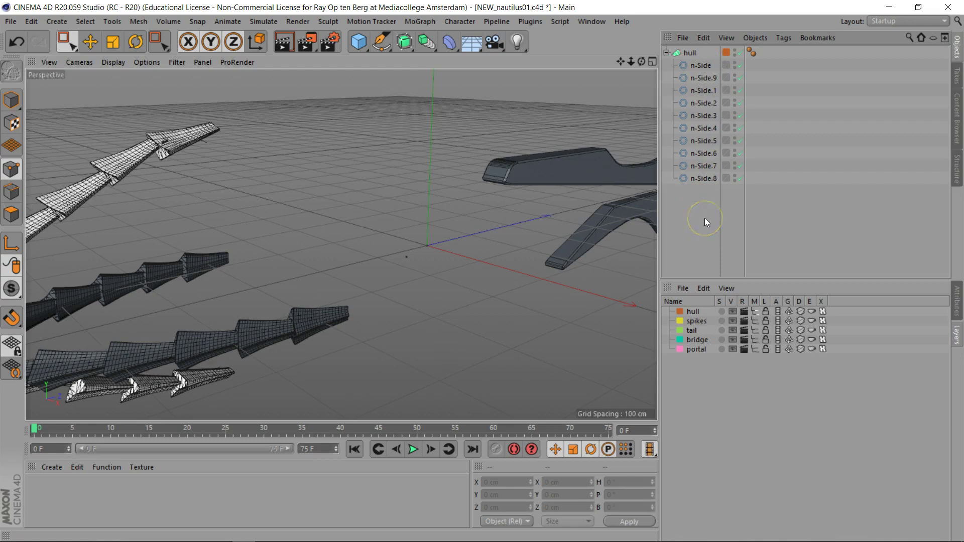
right_click(691, 52)
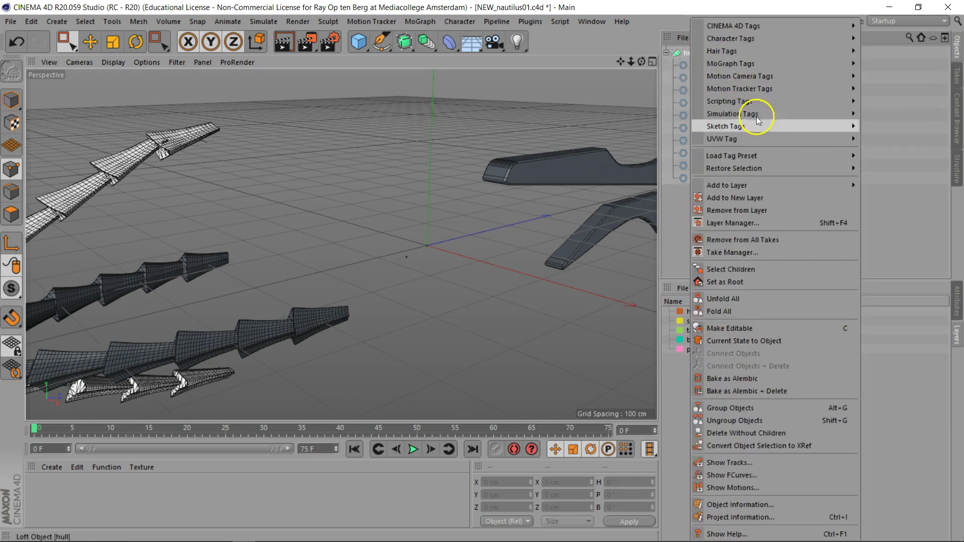
left_click(752, 270)
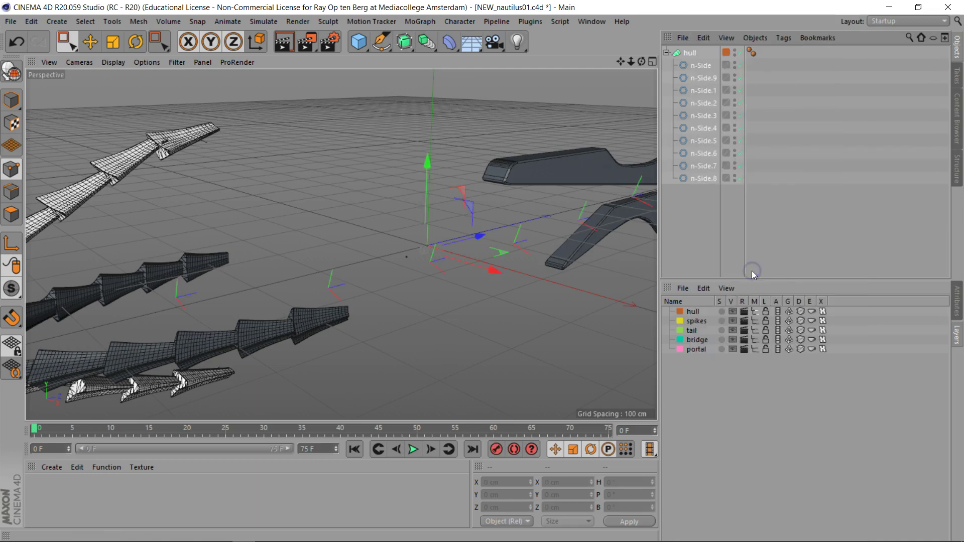
left_click(682, 289)
left_click(704, 289)
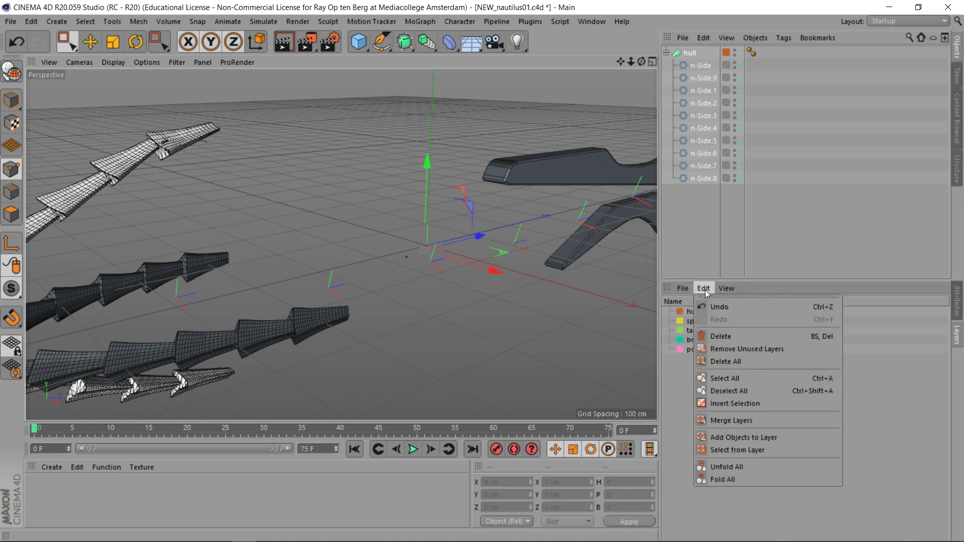
left_click(758, 441)
left_click_drag(741, 332, 717, 141)
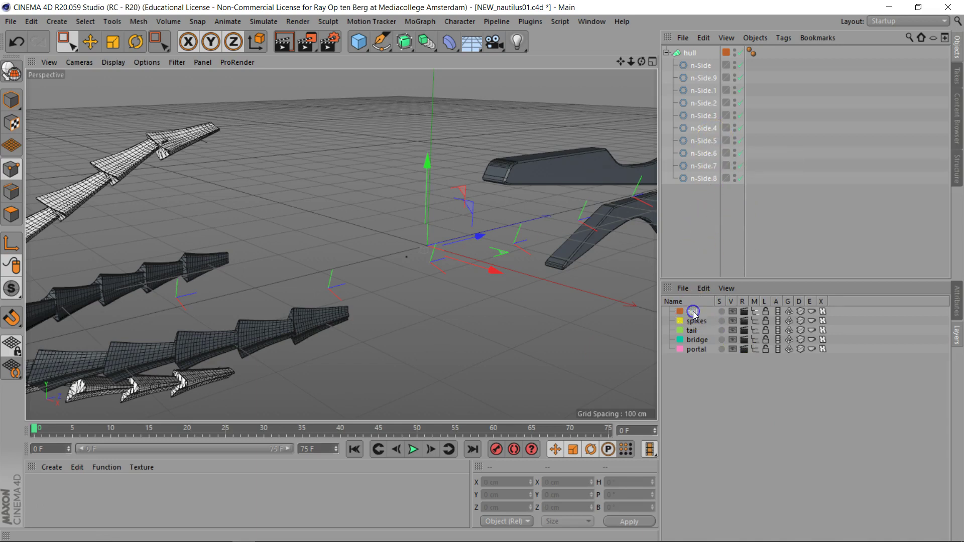
- Add the selected hull object and its n-Side splines to the hull layer, and clear the selection
right_click(727, 68)
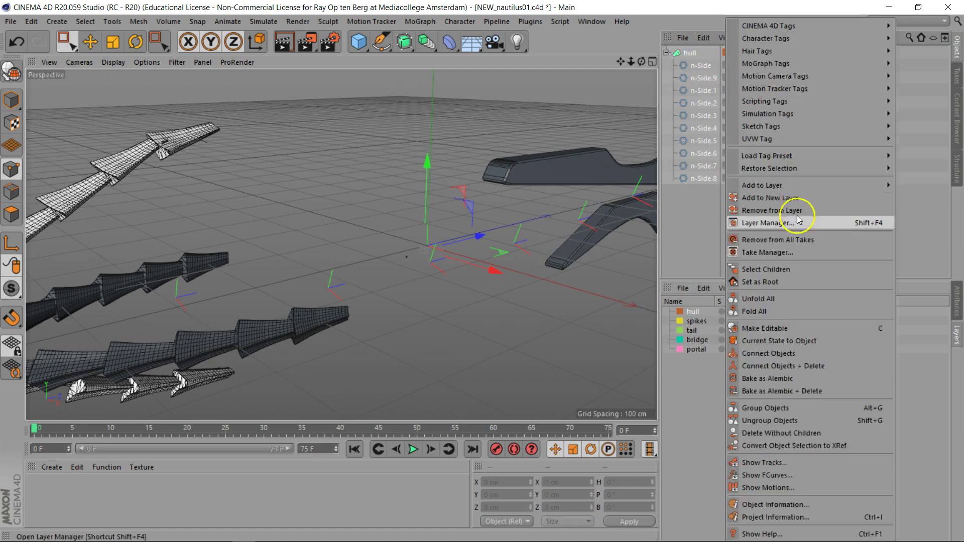
mouse_move(806, 189)
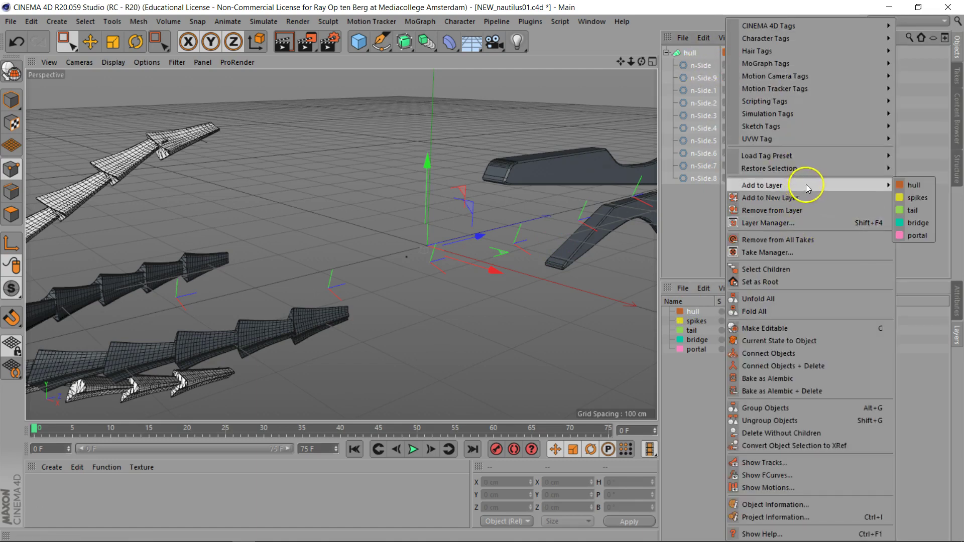
left_click(915, 185)
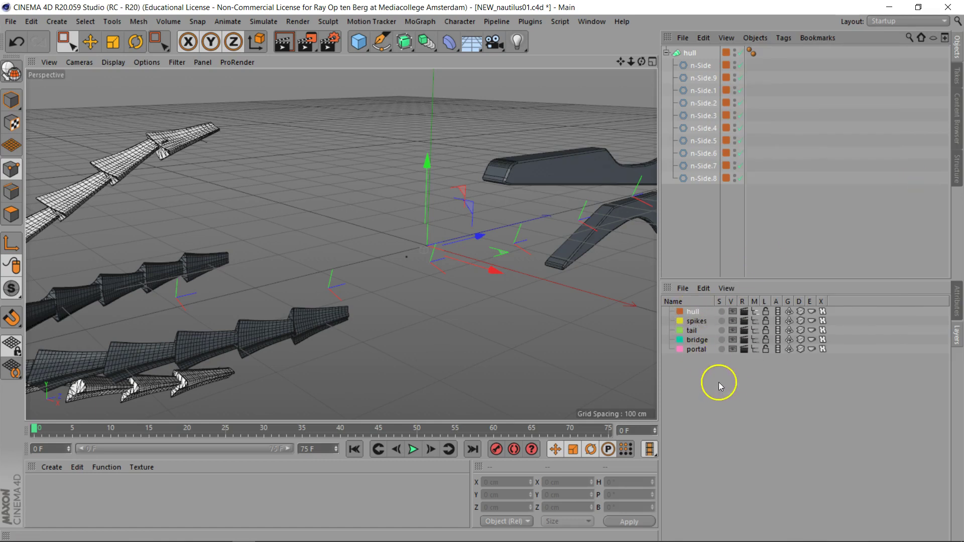
left_click(693, 246)
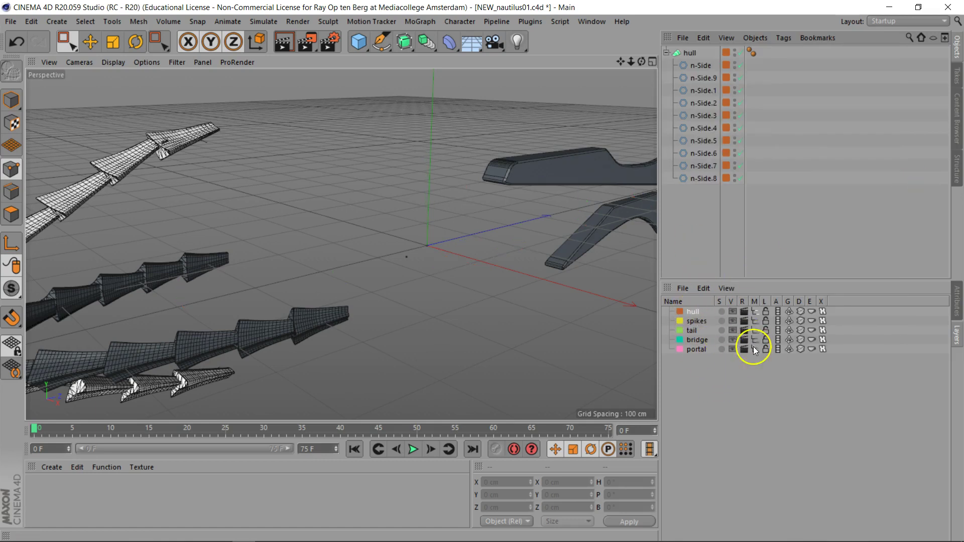
- List the spikes layer instead of hull in the object manager and select topspikes, bottom spikes and side spikes with their children
left_click(755, 311)
left_click(756, 322)
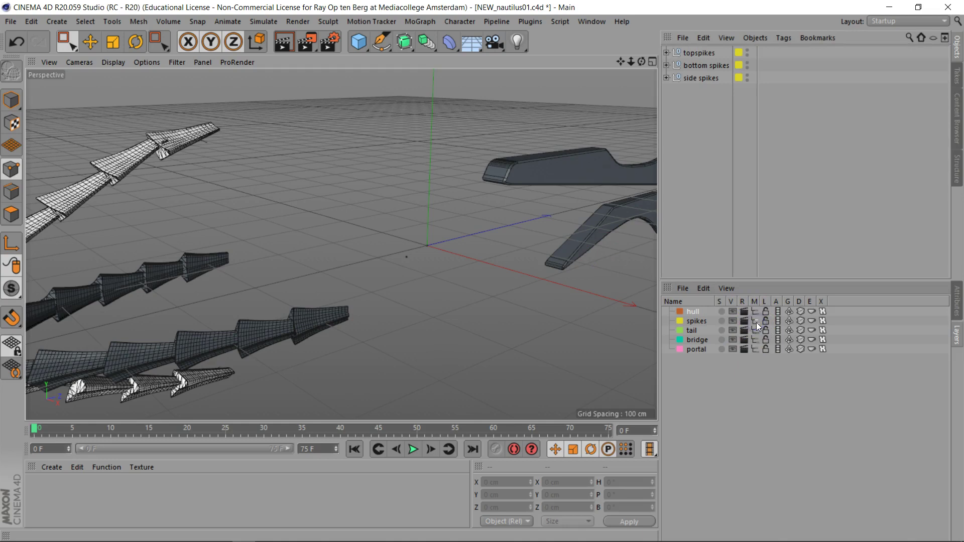
left_click_drag(712, 143, 672, 31)
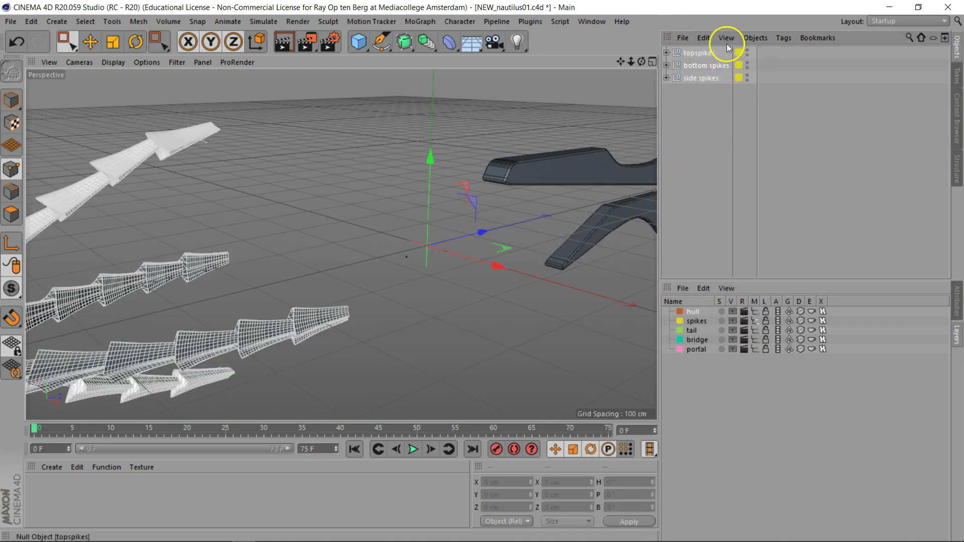
left_click(752, 38)
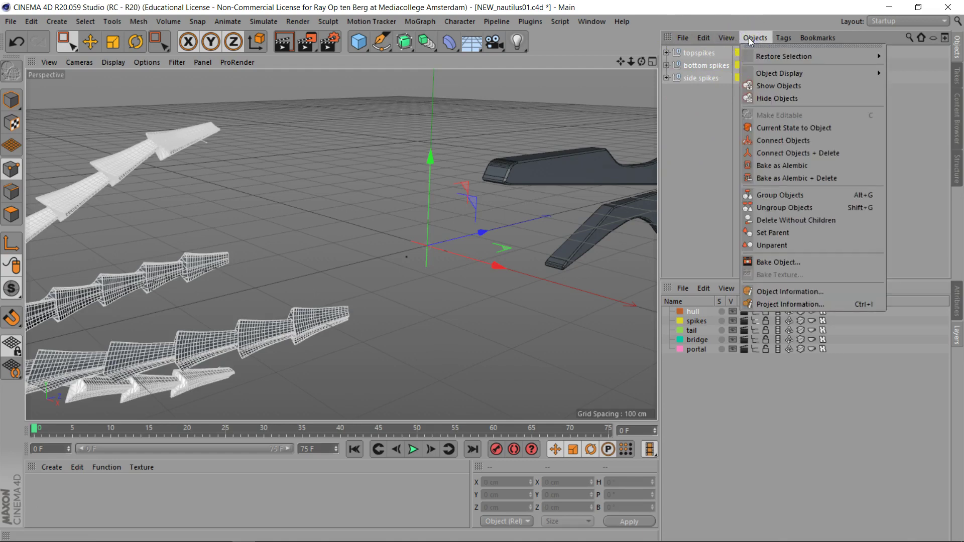
left_click(726, 38)
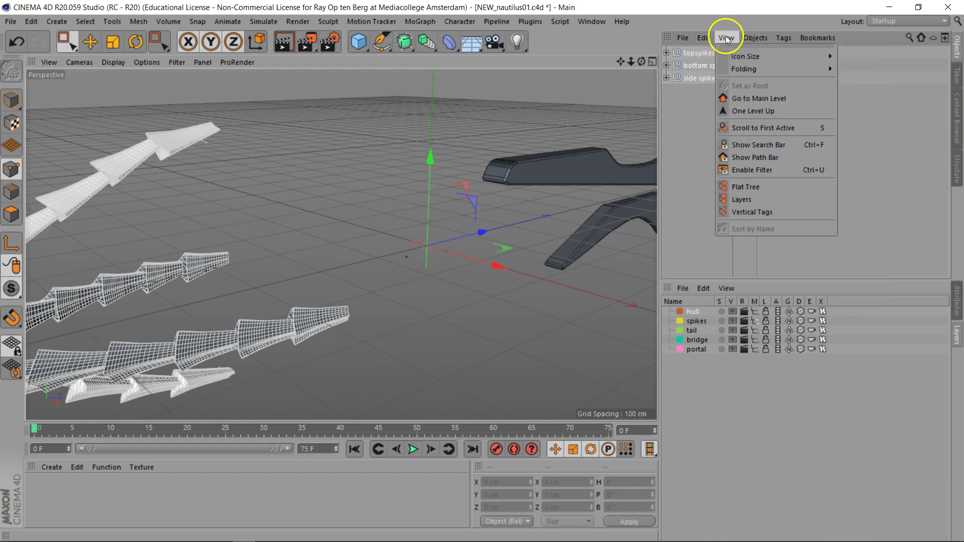
left_click(703, 38)
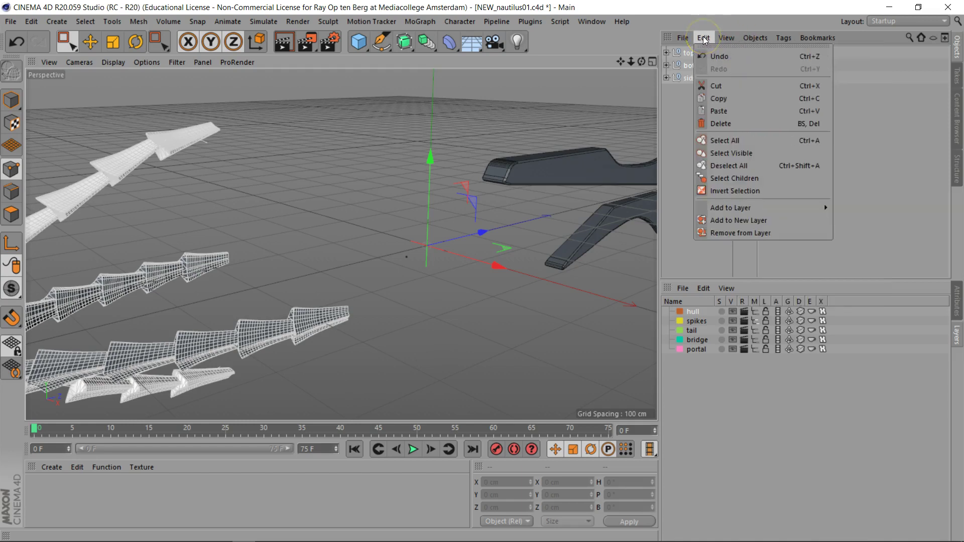
left_click(734, 177)
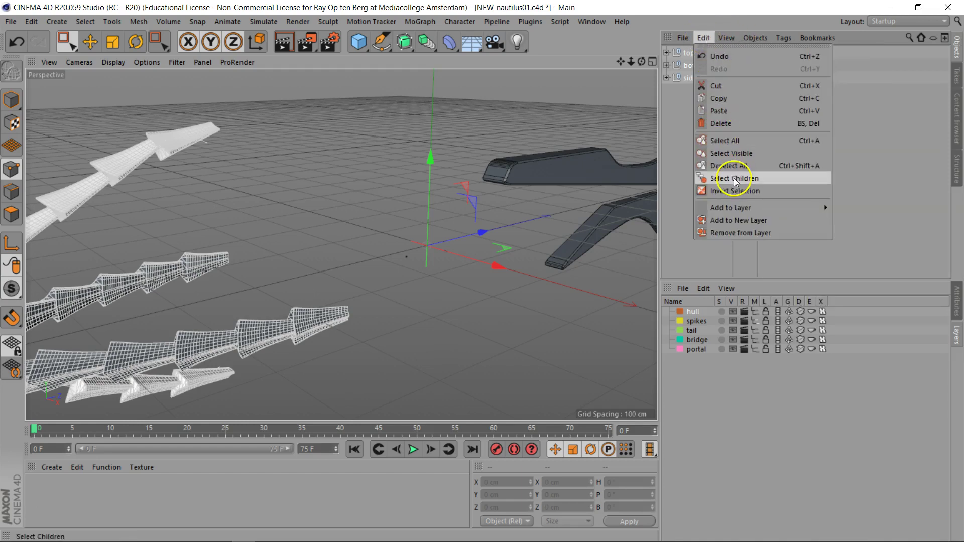
left_click(733, 178)
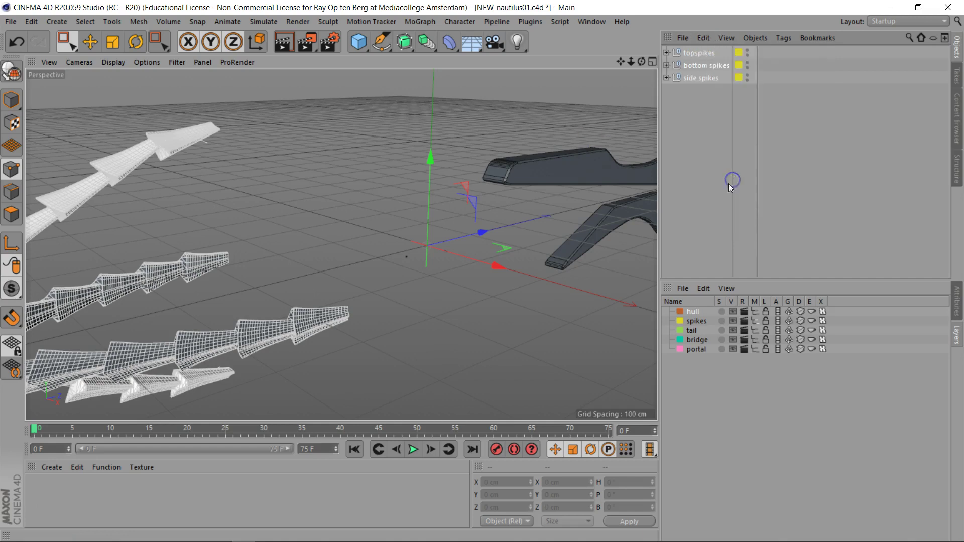
- Add the selected spike groups and all their children to the spikes layer
right_click(693, 53)
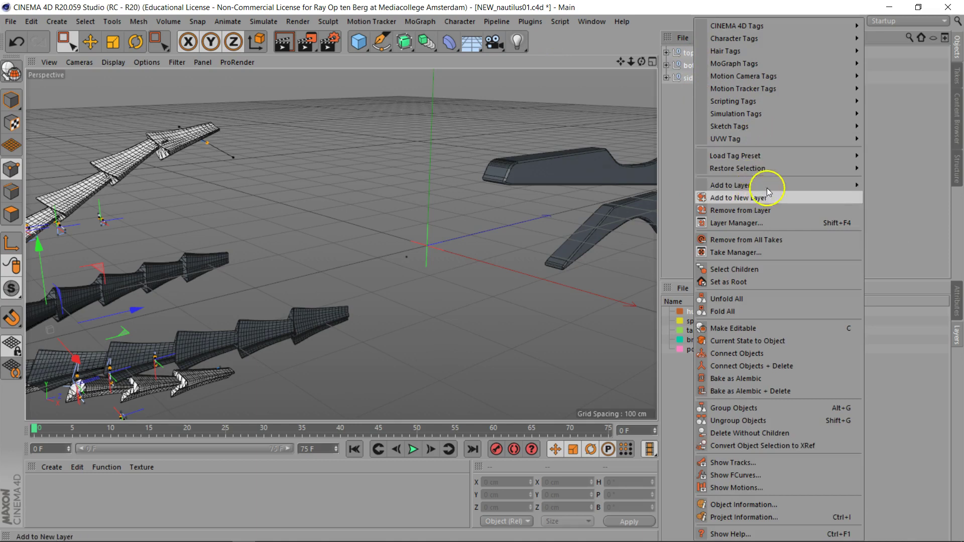
mouse_move(854, 185)
left_click(890, 200)
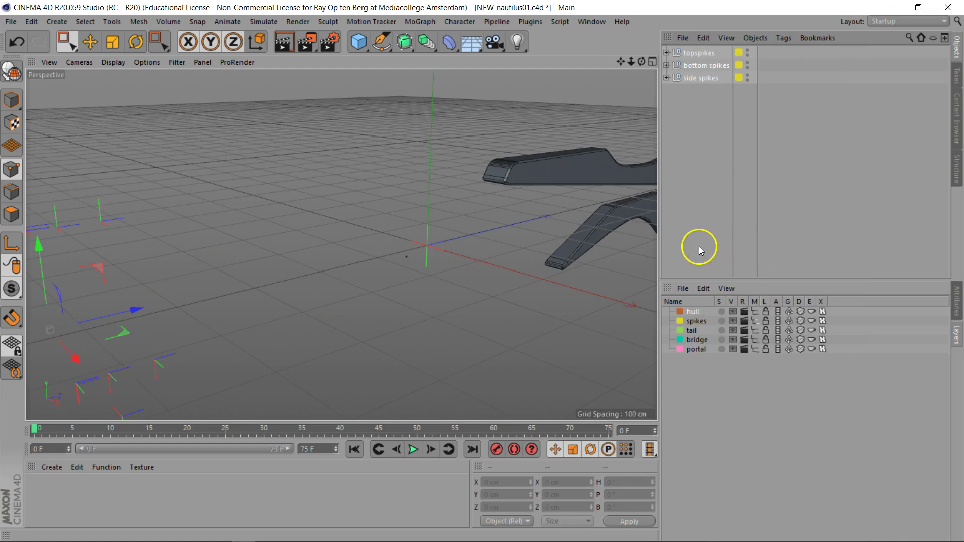
- List the tail layer instead of spikes in the object manager and select schroef, schroefdop and tail with all their children
left_click(754, 321)
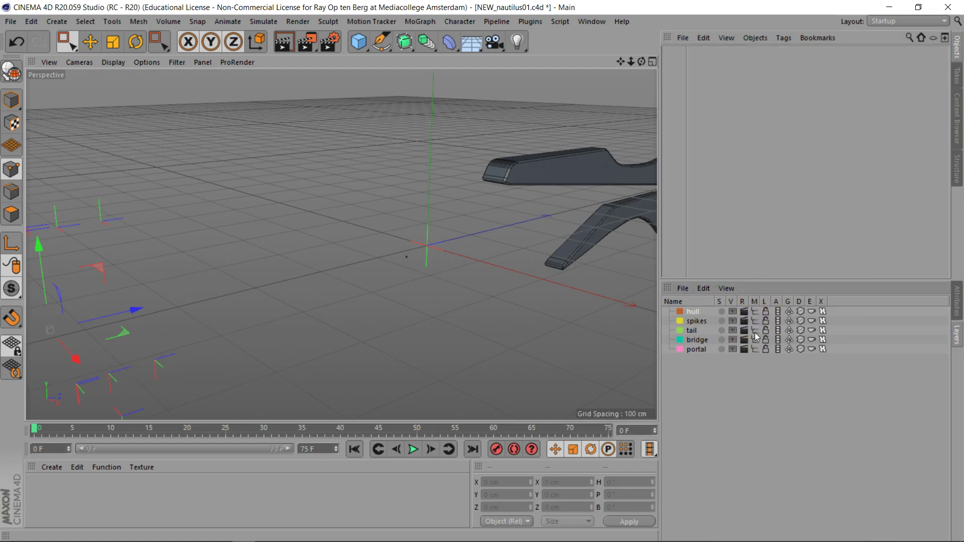
left_click(754, 331)
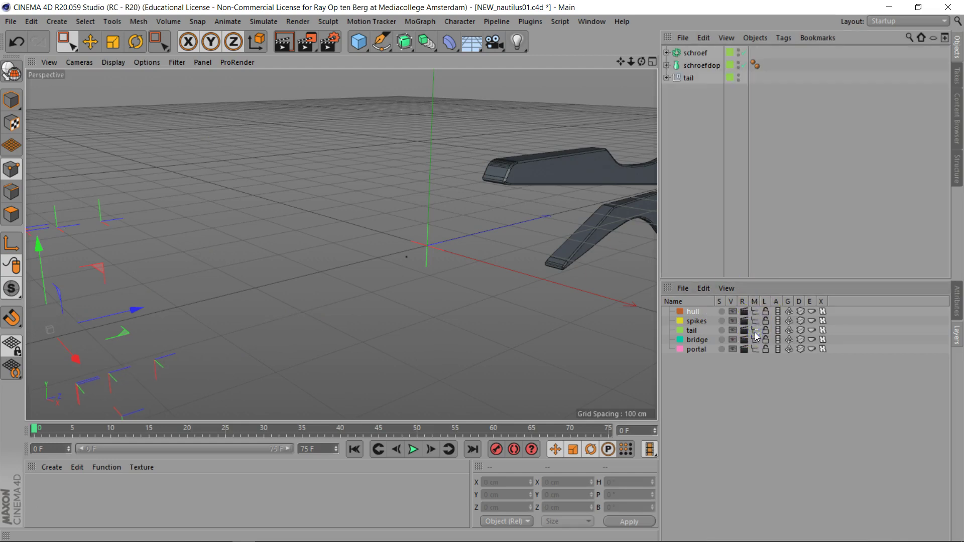
left_click(708, 102)
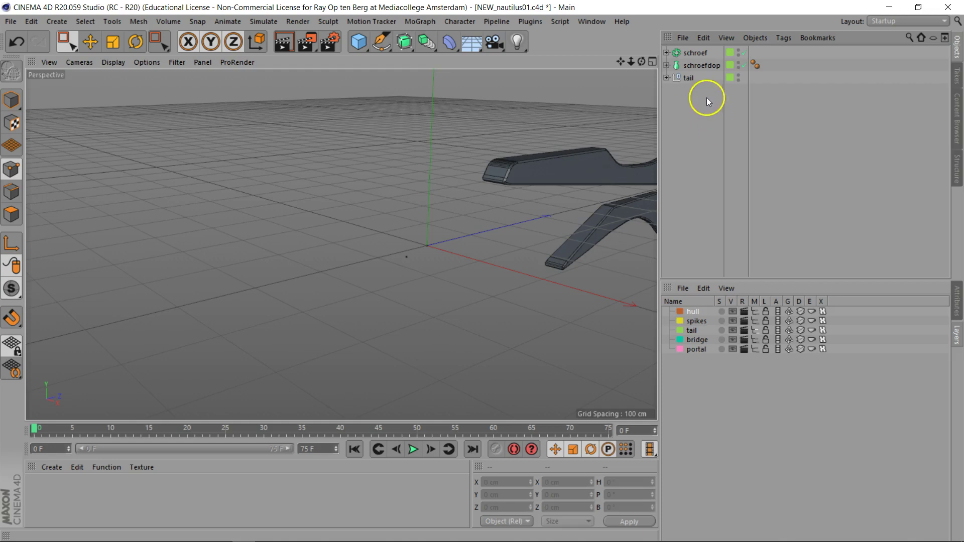
left_click_drag(694, 112, 668, 42)
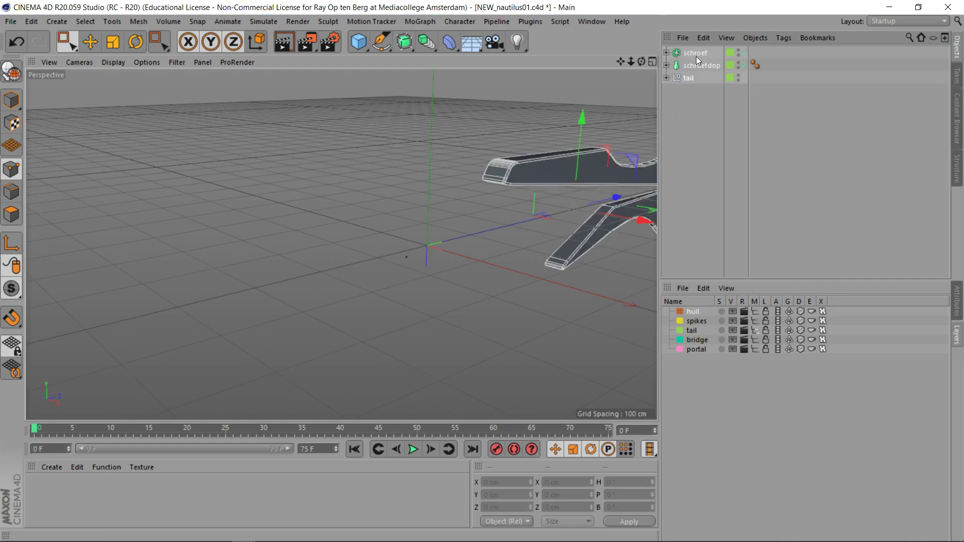
left_click(727, 38)
mouse_move(749, 40)
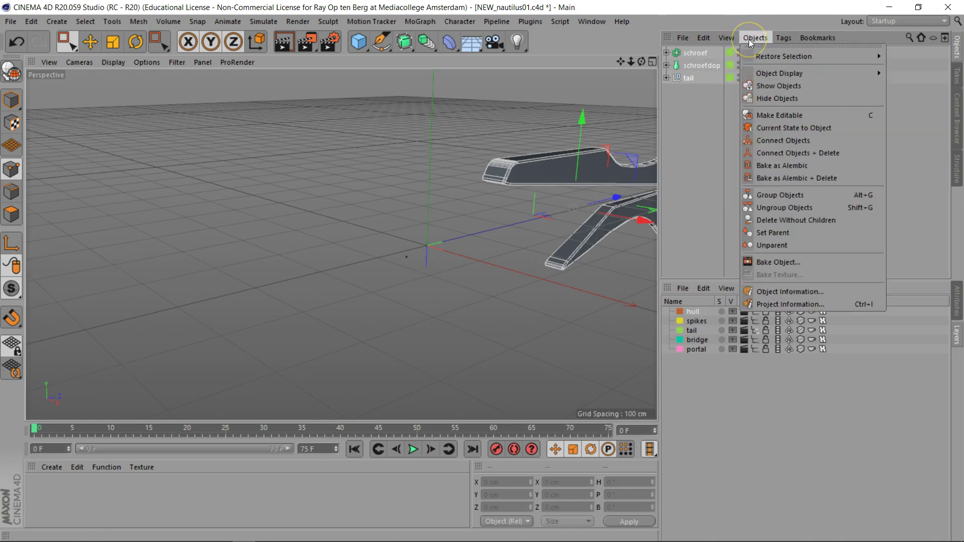
left_click(737, 39)
left_click(723, 39)
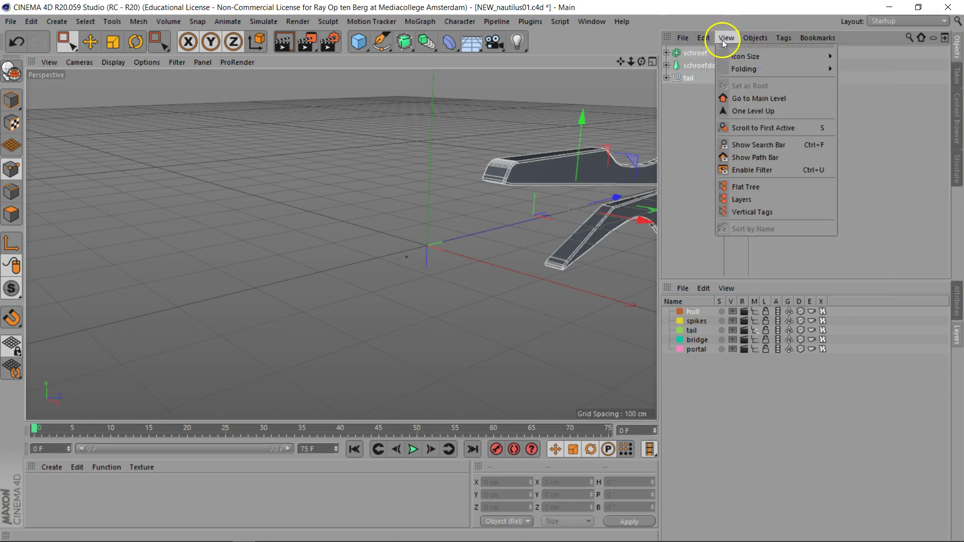
mouse_move(707, 39)
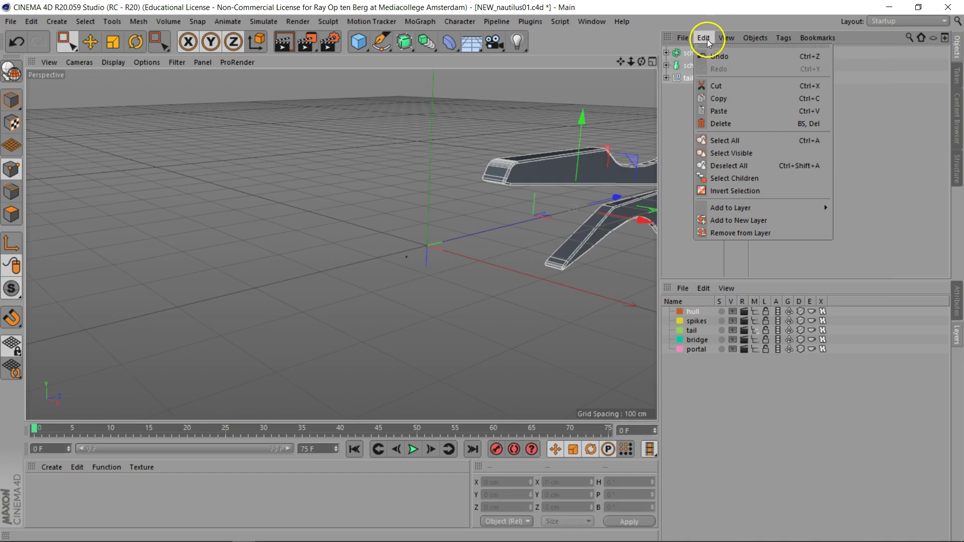
left_click(715, 178)
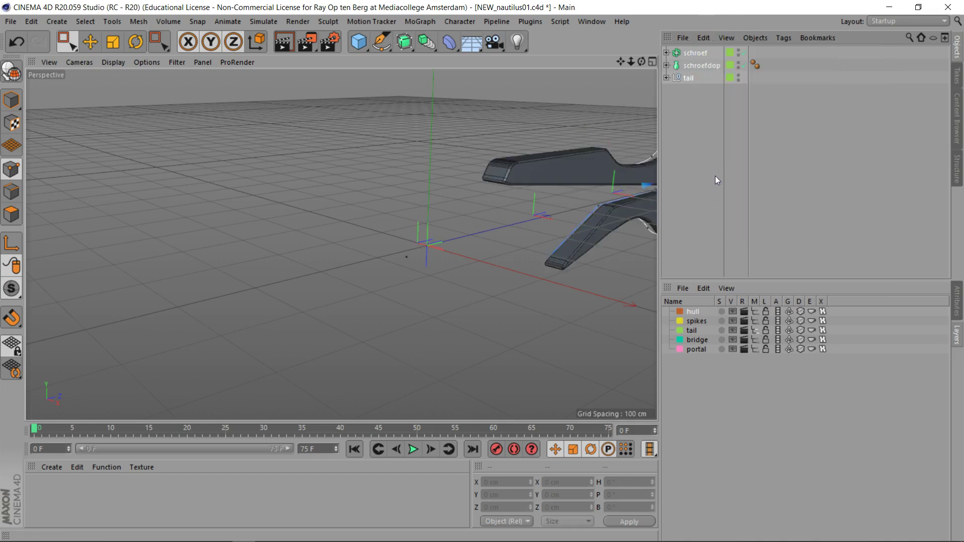
- Add the selected schroef, schroefdop and tail objects with their children to the tail layer, and hide that layer in the object manager
left_click(725, 78)
right_click(725, 79)
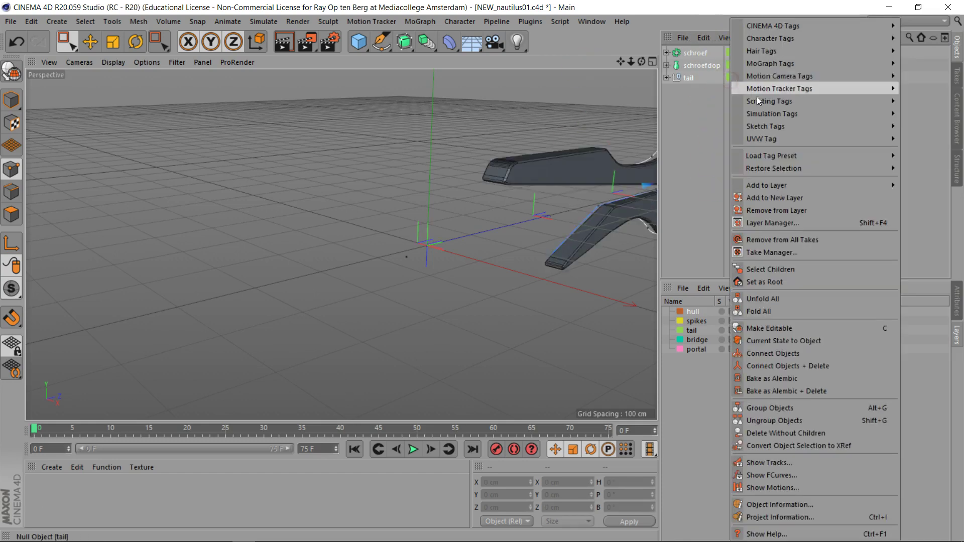
mouse_move(850, 186)
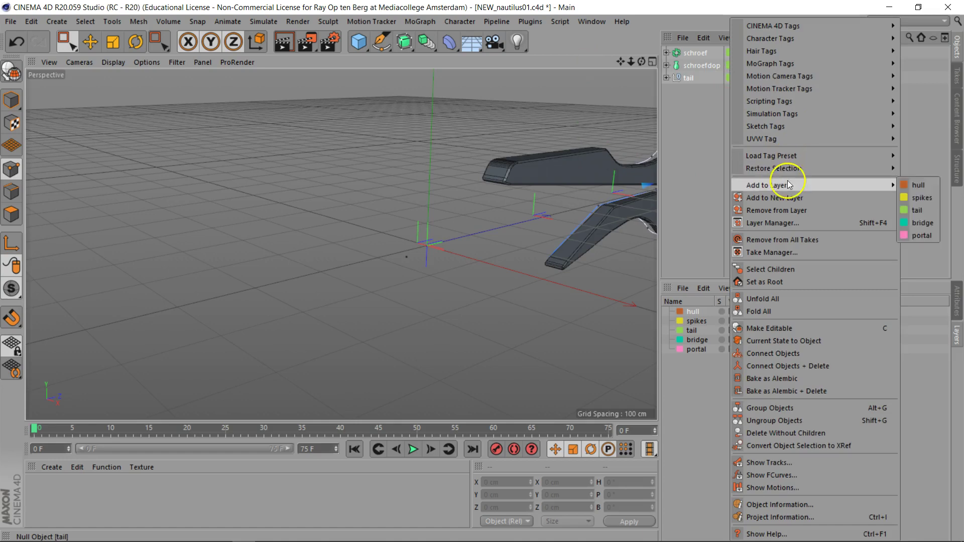
left_click(921, 209)
left_click(757, 333)
left_click(732, 179)
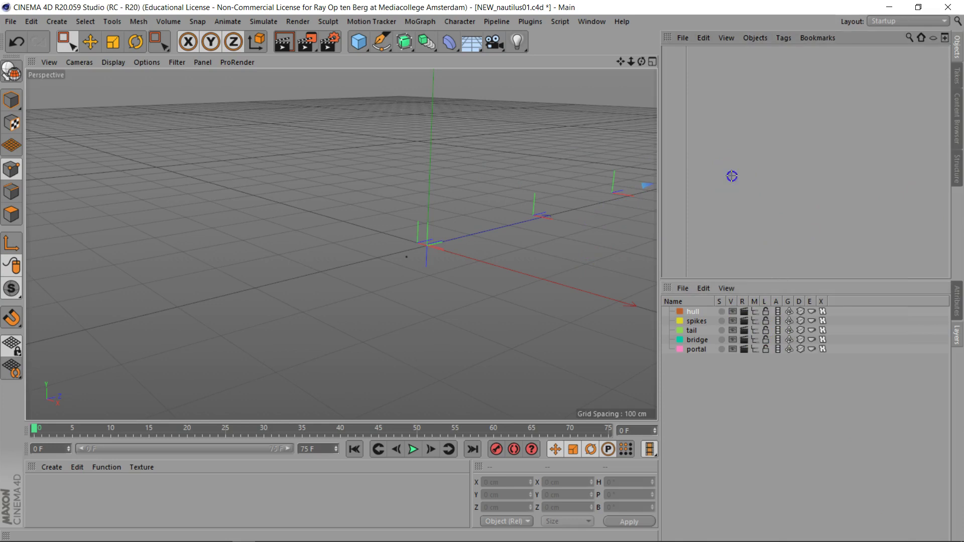
- List the bridge layer in the object manager and select the Symmetry and bridge objects together with their children
left_click(755, 341)
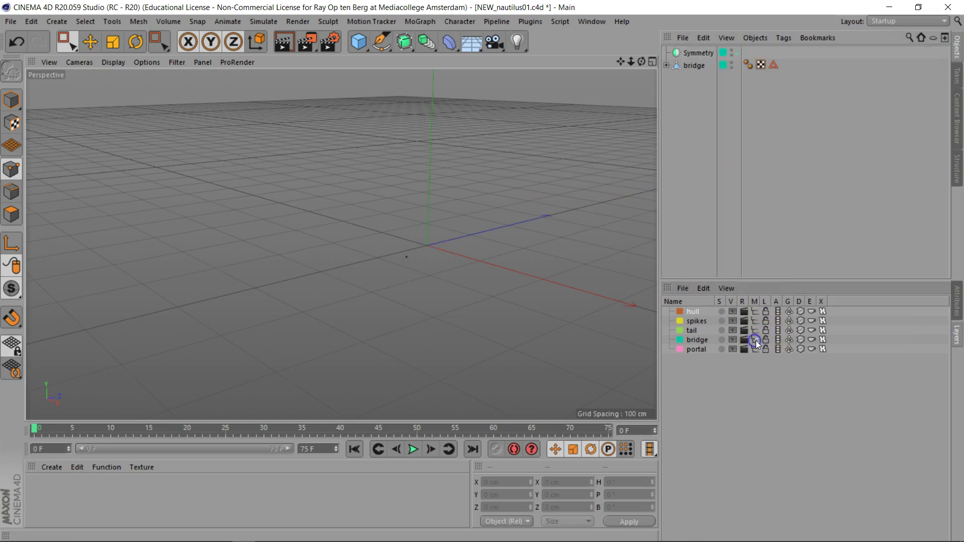
left_click_drag(706, 95, 663, 40)
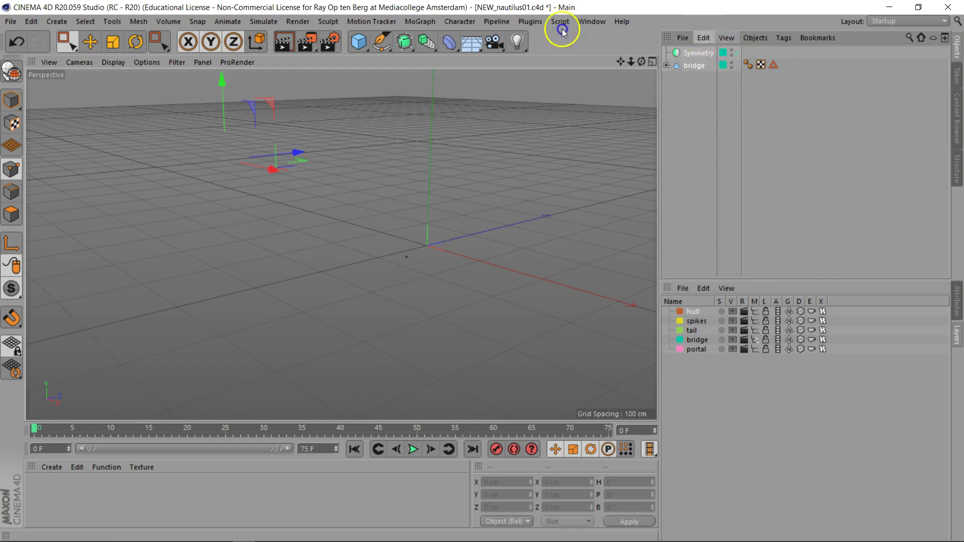
left_click(704, 37)
left_click(729, 180)
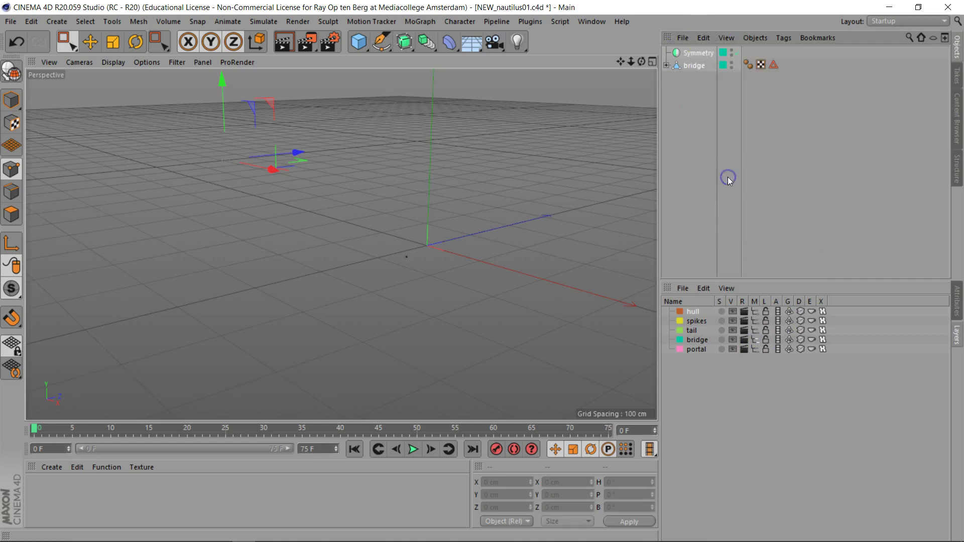
- Add the selected Symmetry and bridge objects with their children to the bridge layer, and hide that layer in the object manager
right_click(696, 65)
mouse_move(757, 186)
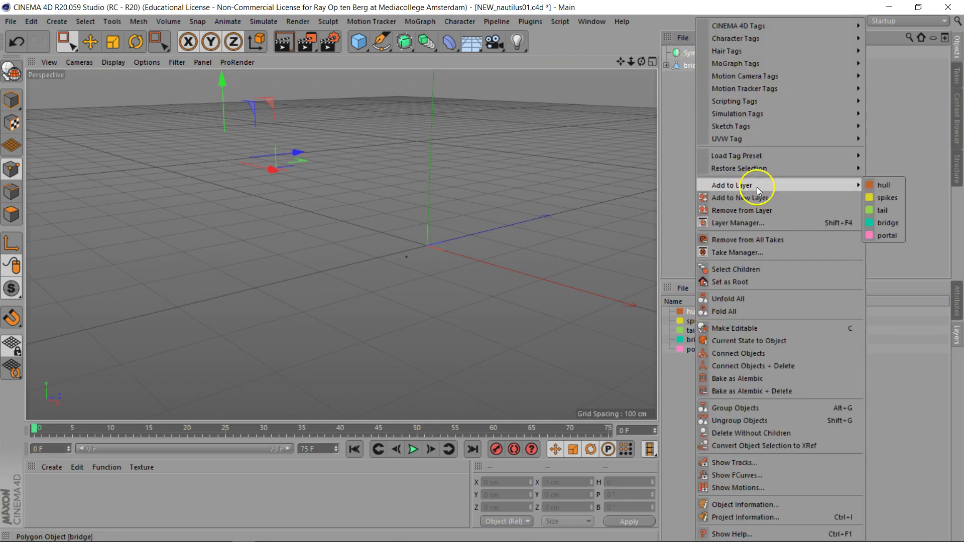
left_click(888, 222)
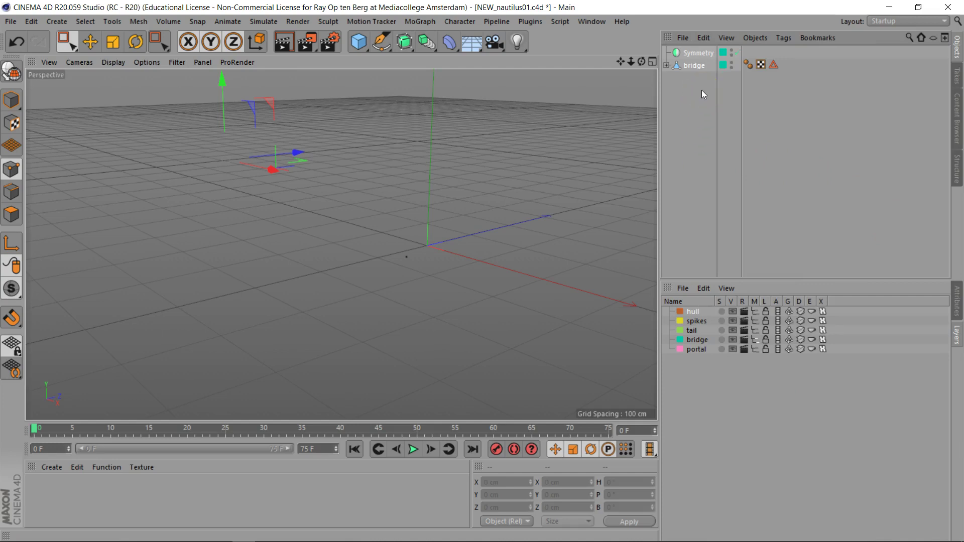
left_click(755, 340)
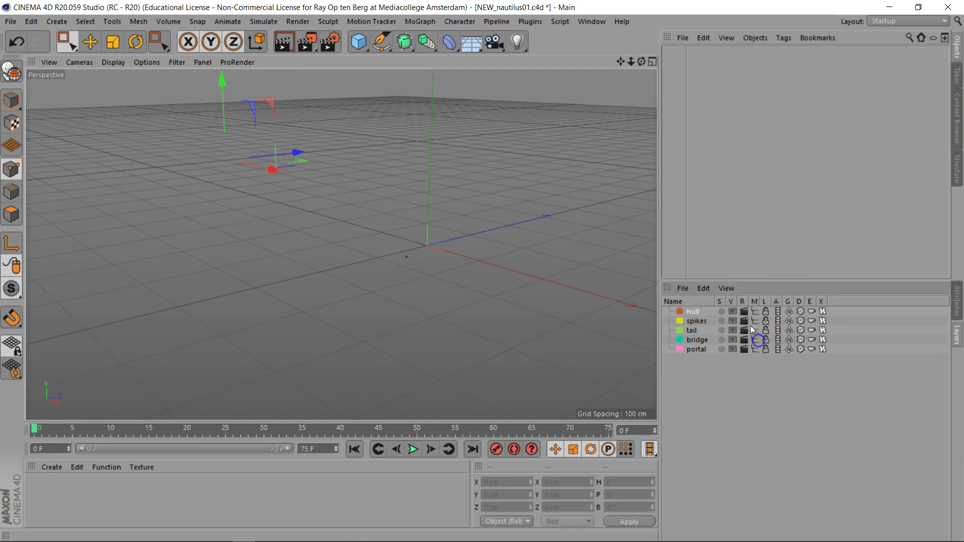
- Show the hull, spikes, tail, bridge and portal layers in both the viewport and the object manager
left_click_drag(733, 310, 733, 352)
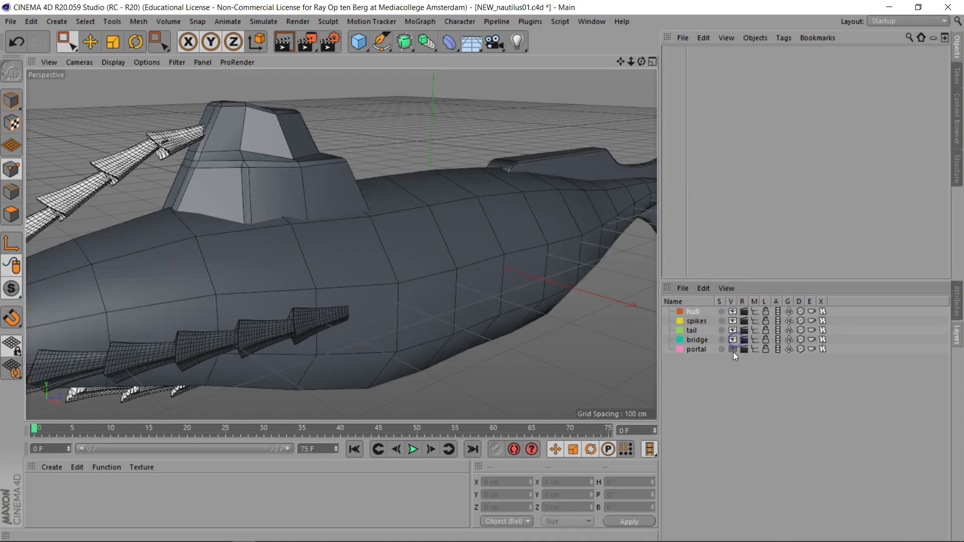
left_click(755, 311)
left_click(755, 321)
left_click(756, 330)
left_click(755, 340)
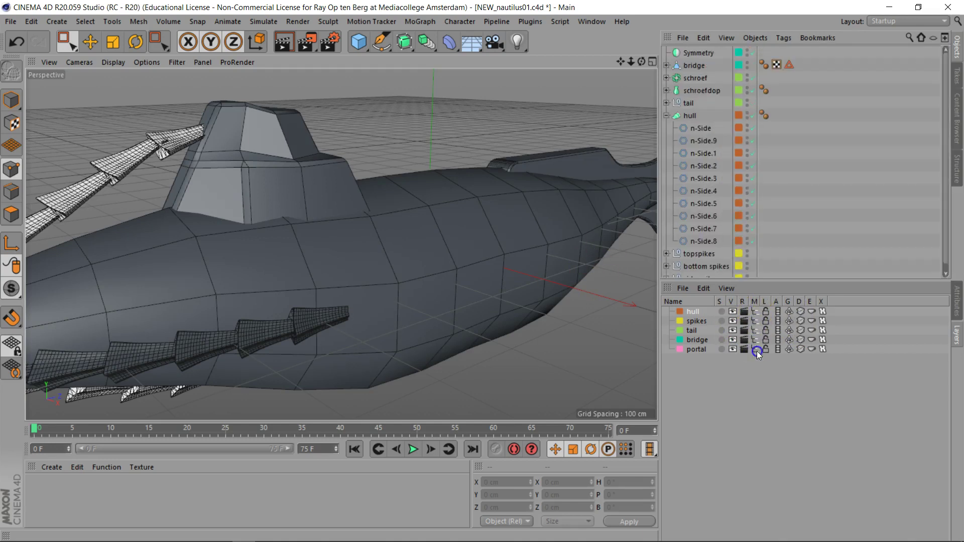
left_click(755, 349)
- Hide all five layers from the object manager while keeping them visible in the viewport
left_click(755, 348)
left_click(755, 339)
left_click(755, 330)
left_click(755, 321)
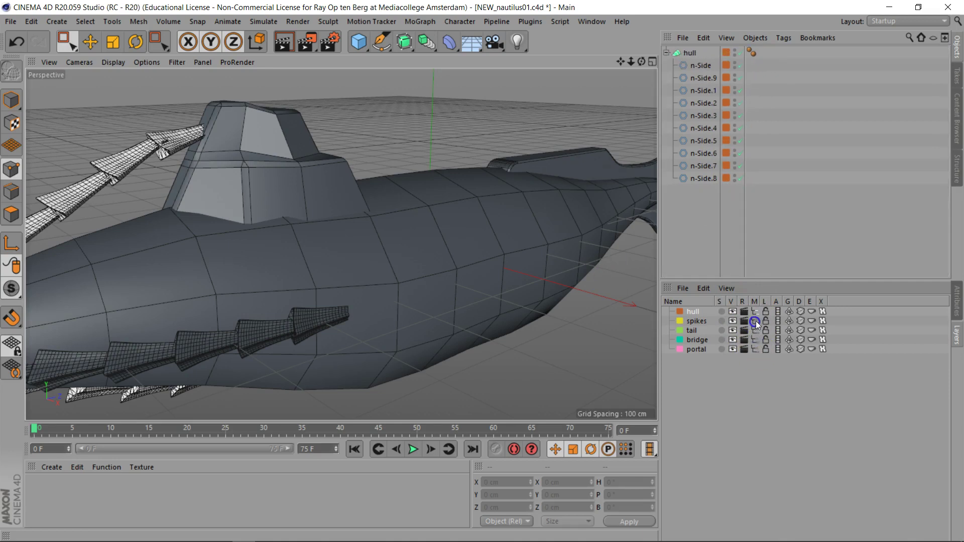
left_click(756, 312)
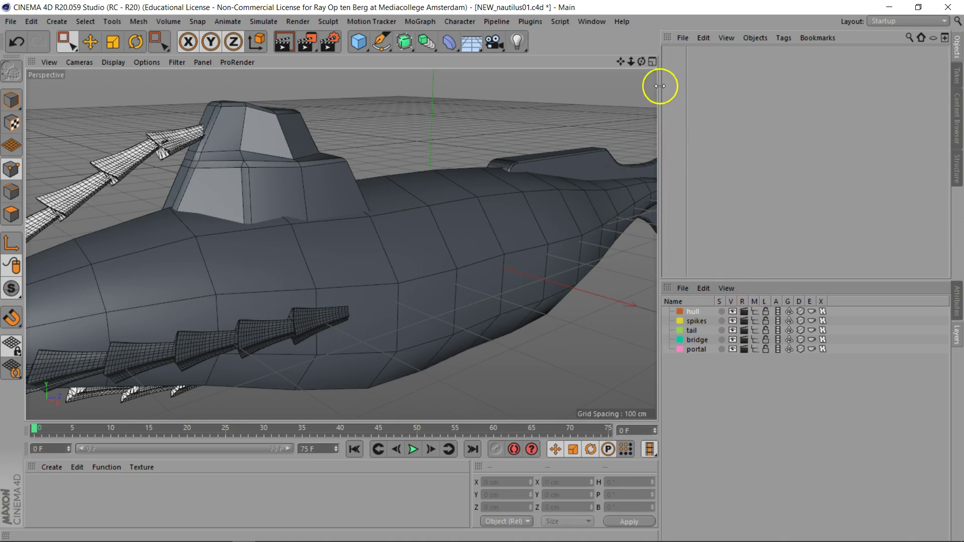
- Add a Cylinder primitive with its caps turned off and its orientation set to -Z
left_click_drag(631, 64, 686, 53)
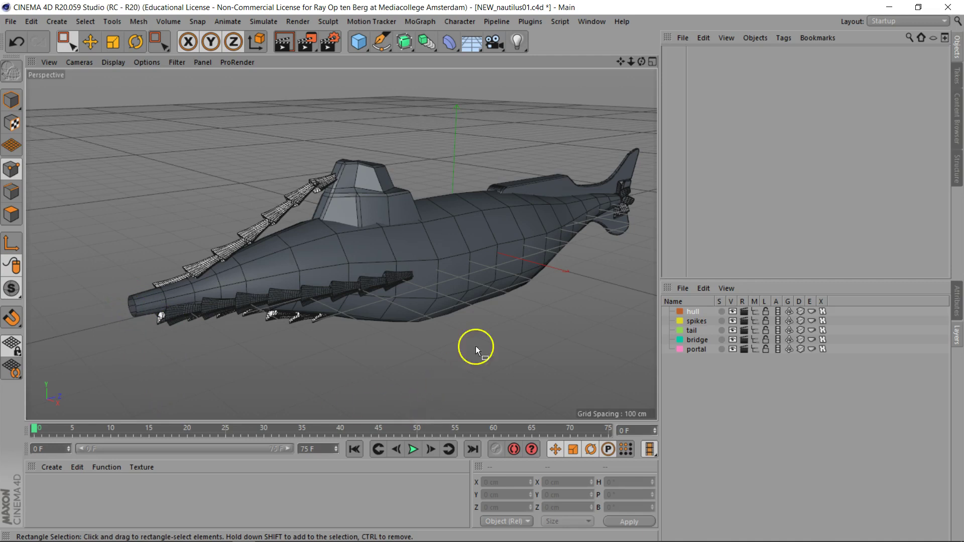
left_click(359, 42)
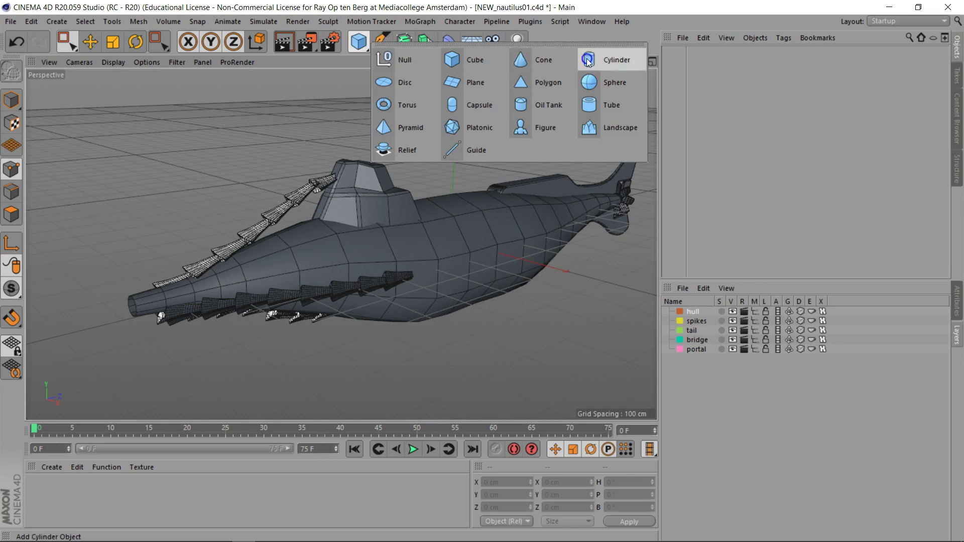
left_click(592, 67)
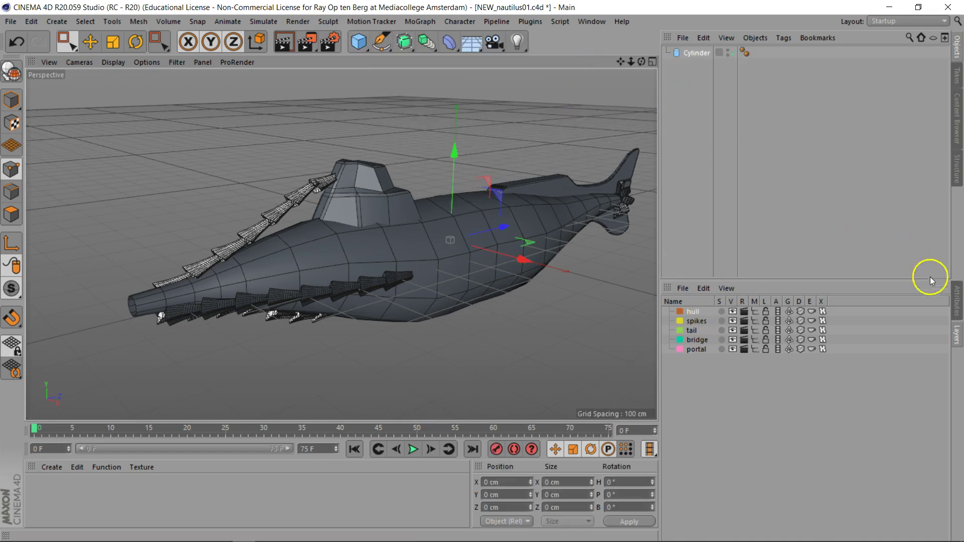
left_click(955, 304)
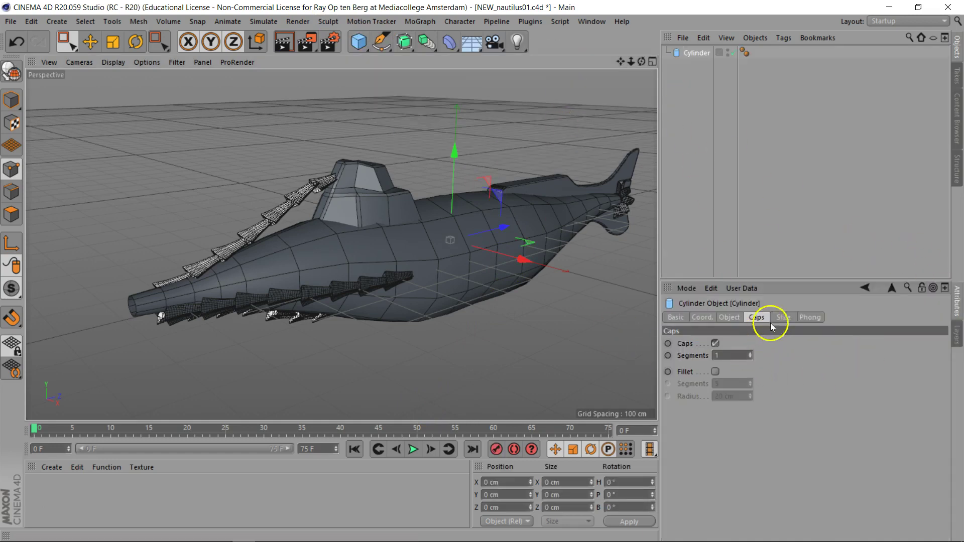
left_click(715, 343)
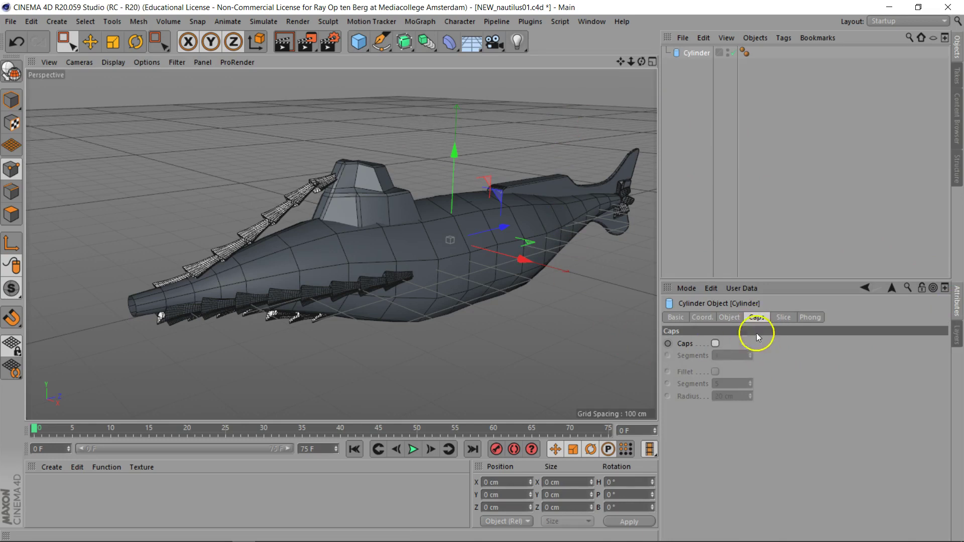
left_click(730, 318)
left_click(763, 395)
left_click(758, 472)
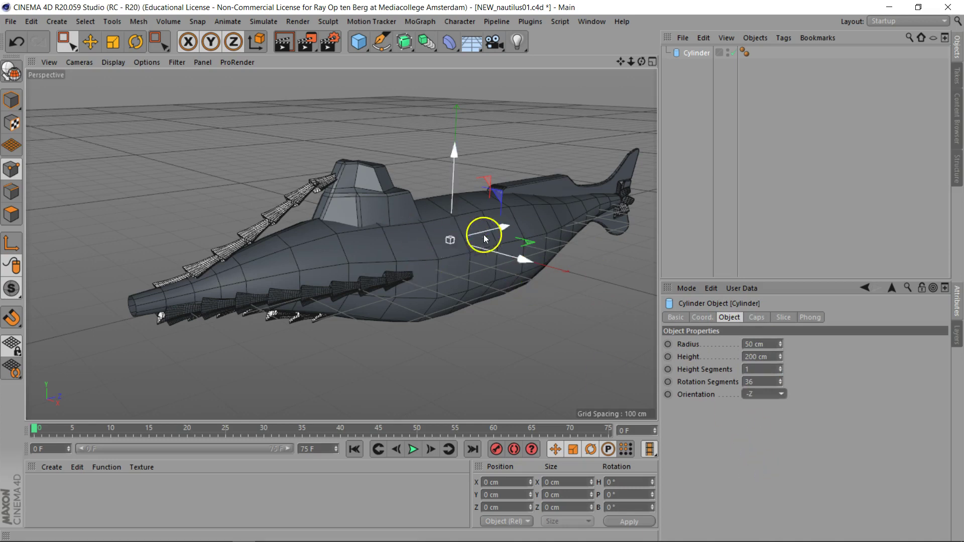
- Move the cylinder along the Z axis to the submarine's nose and scale it down
left_click_drag(504, 228, 202, 298)
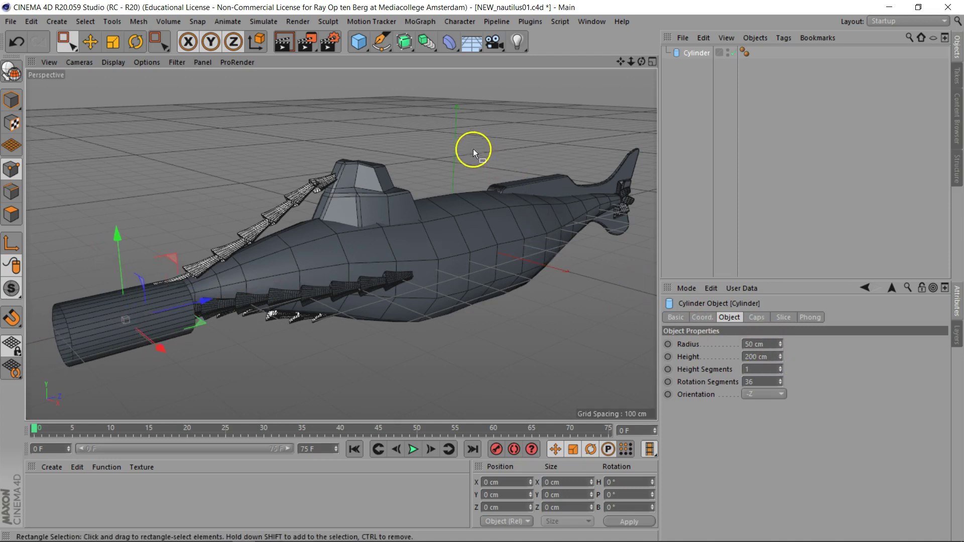
key("t")
left_click_drag(462, 143, 227, 317)
- In the Right view, make the cylinder thinner and longer and move it up onto the blueprint's nose shaft
key("F3")
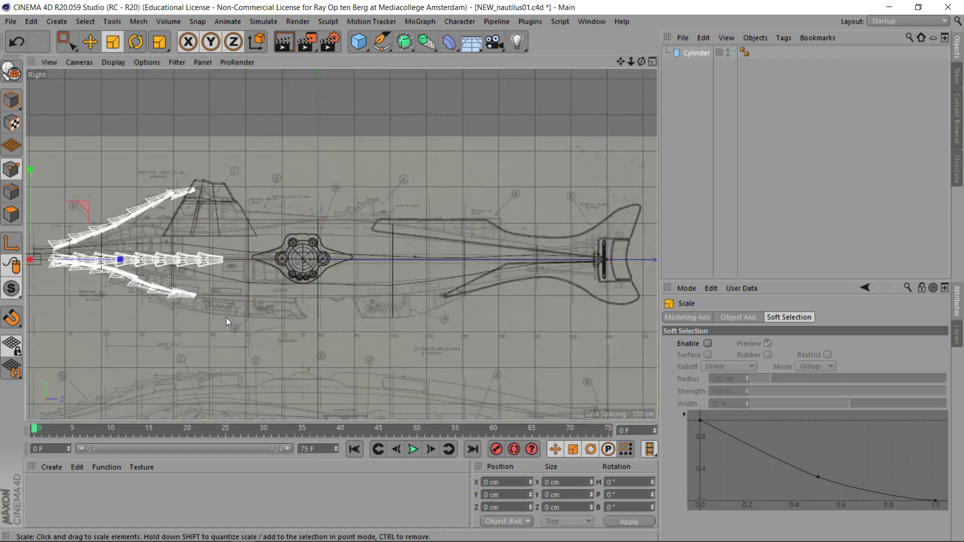
left_click_drag(621, 61, 734, 66)
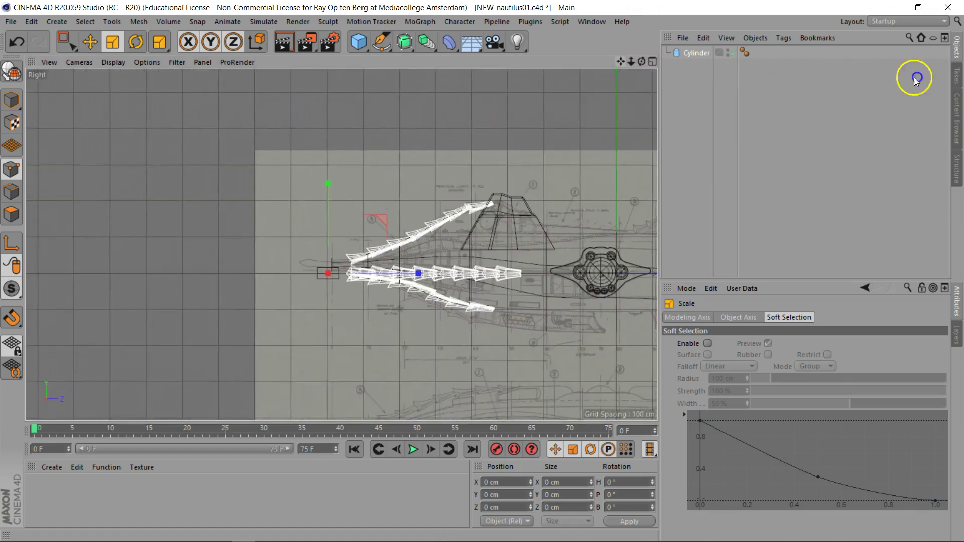
scroll(295, 290, "up", 10)
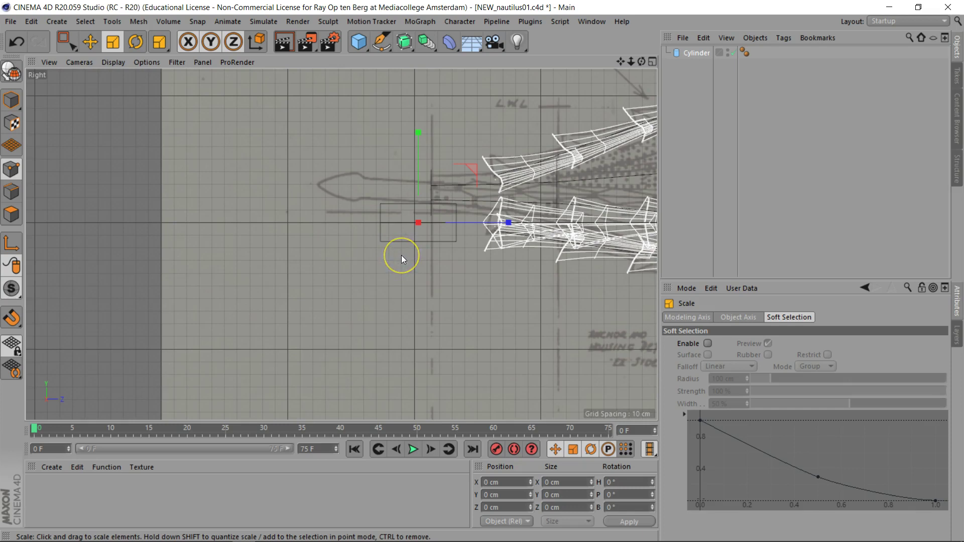
left_click(742, 276)
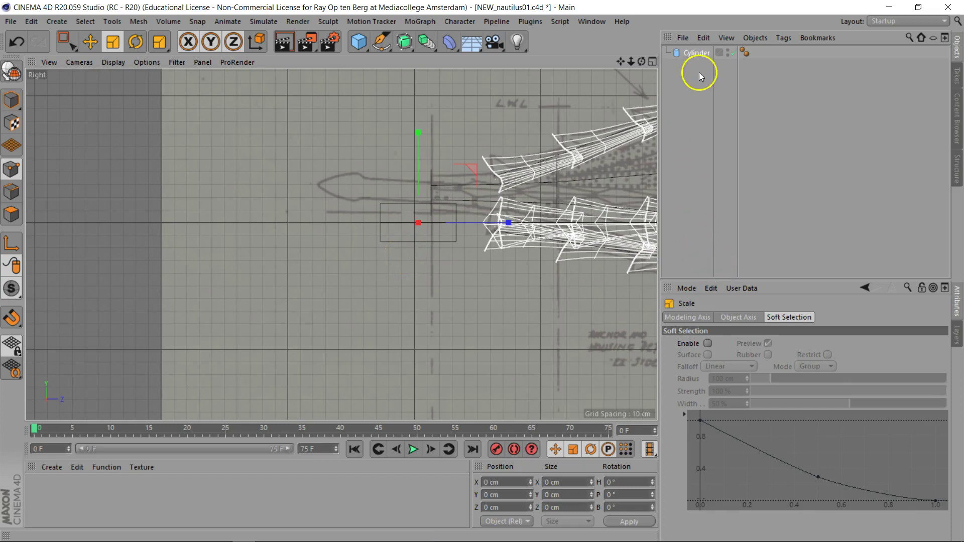
left_click(694, 53)
mouse_move(782, 350)
left_mouse_down()
mouse_move(783, 360)
mouse_move(783, 349)
left_mouse_up()
key("e")
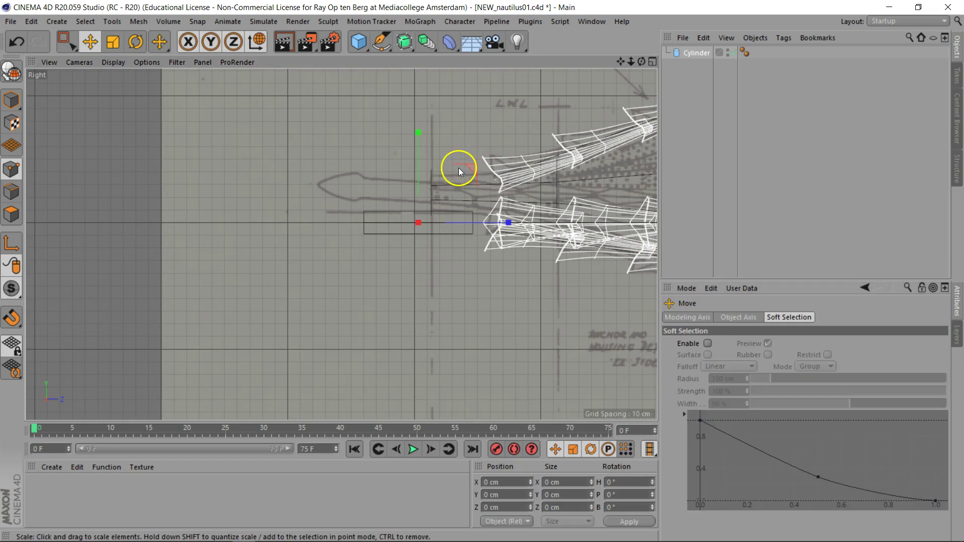
left_click_drag(415, 135, 422, 104)
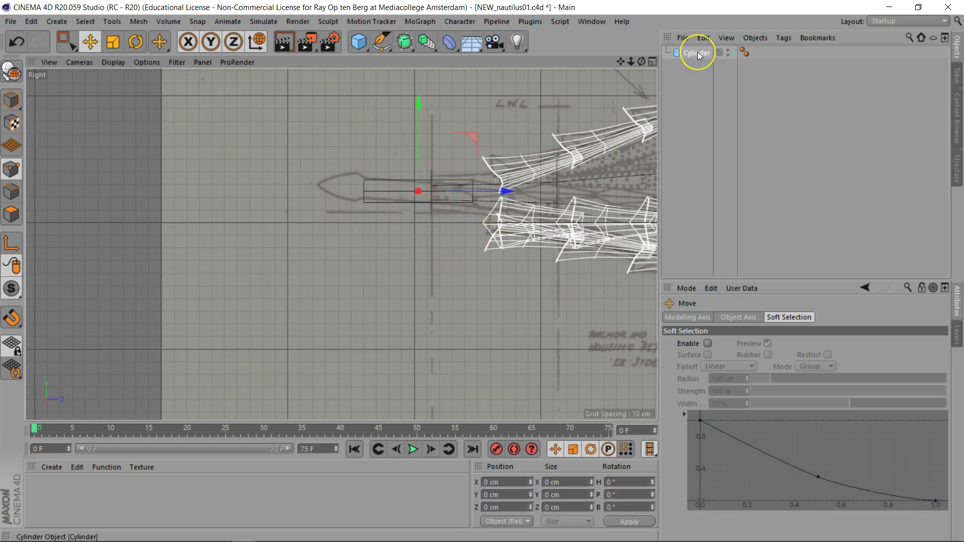
- Duplicate the nose cylinder and turn on the caps of the copy
left_click_drag(698, 52, 697, 64, "ctrl")
left_click(754, 343)
left_click(756, 317)
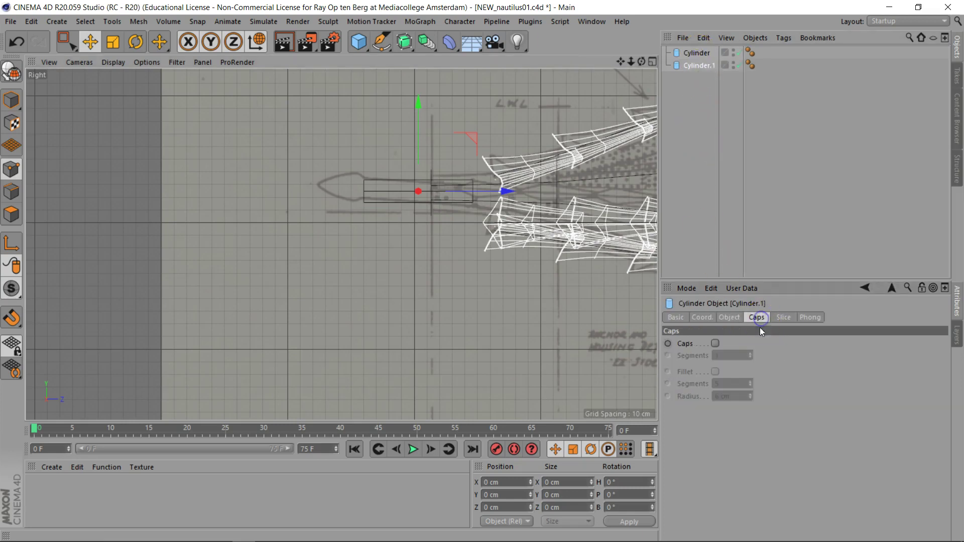
left_click(715, 344)
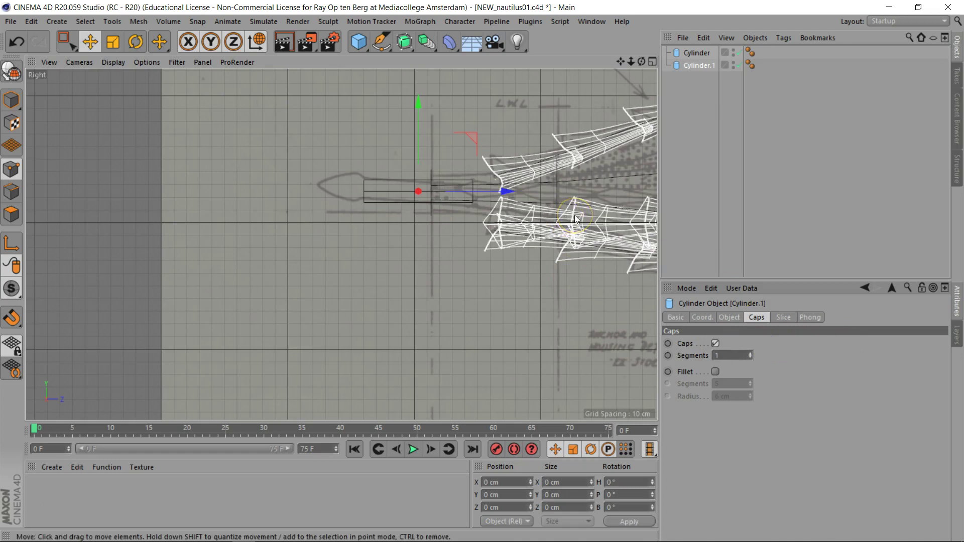
- Shorten the copied cylinder to a height of 19 cm, enlarge its radius, and position it as a collar around the blueprint's nose shaft
key("t")
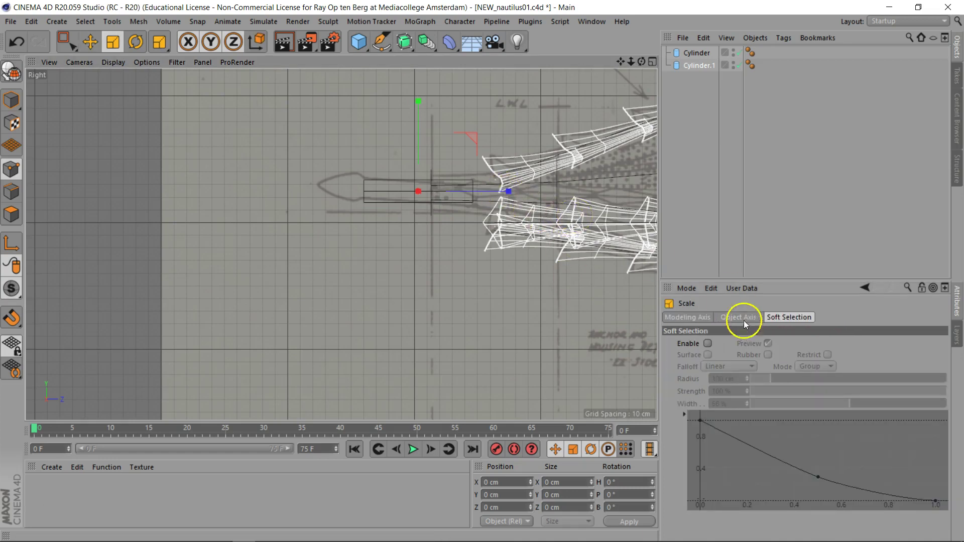
left_click(696, 66)
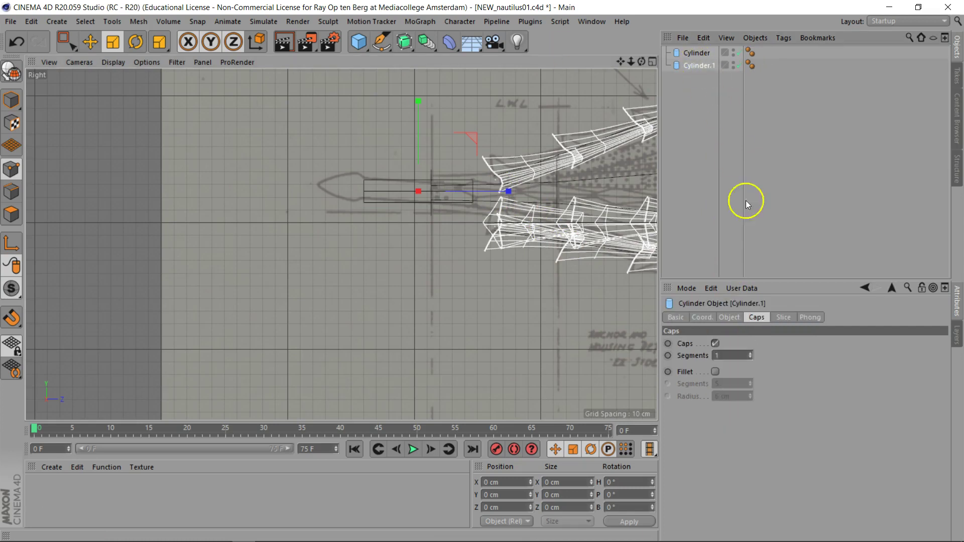
left_click(730, 318)
left_click_drag(780, 359, 758, 401)
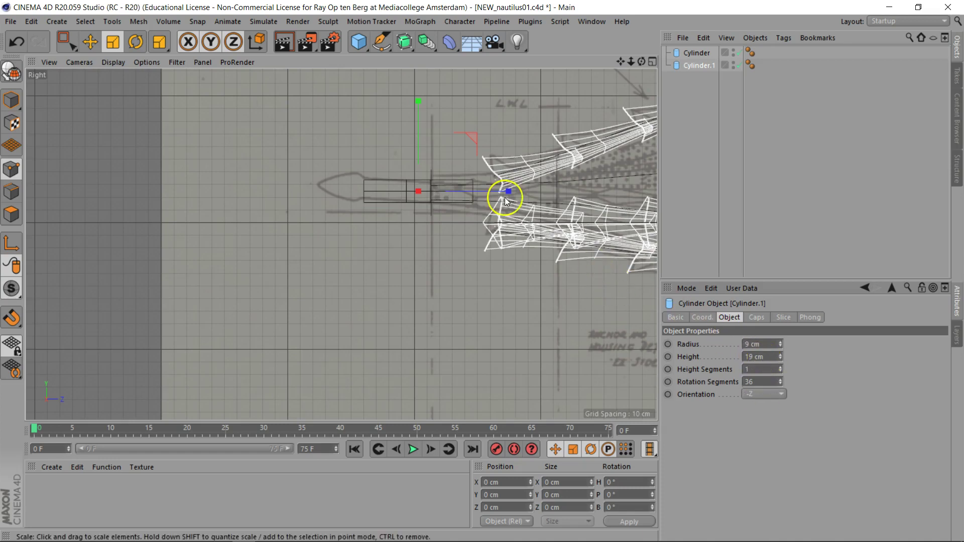
left_click_drag(781, 344, 781, 343)
key("e")
left_click_drag(406, 155, 517, 193)
left_click_drag(429, 105, 430, 103)
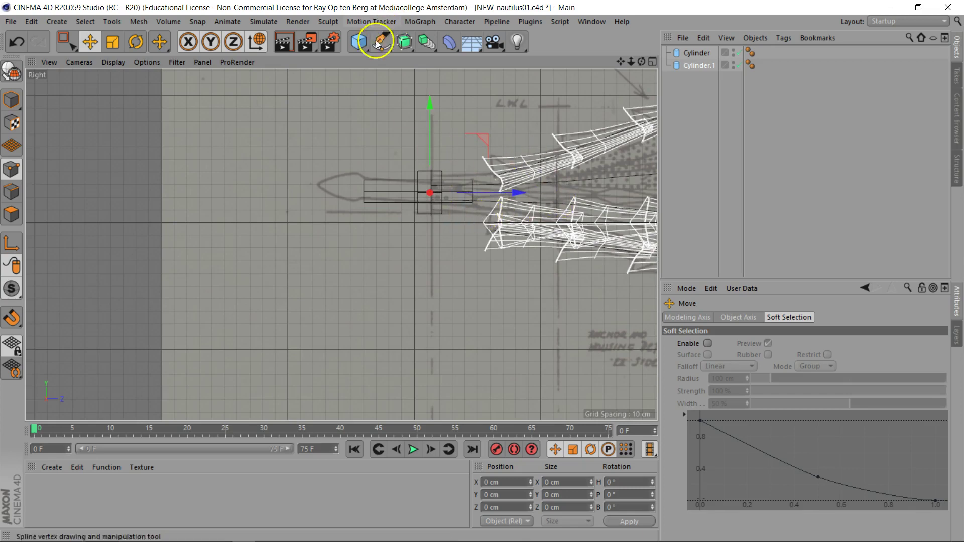
- Add a Cone primitive with its orientation set to -Z
left_click_drag(358, 42, 522, 62)
left_click(769, 407)
left_click(753, 481)
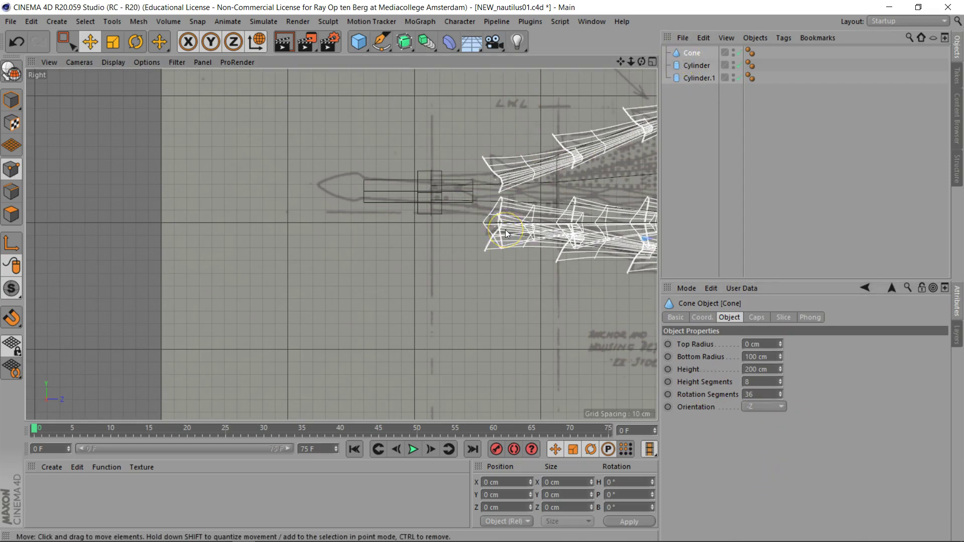
- Scale the cone down to a 14.6 cm bottom radius and 29.2 cm height, and place it at the front end of the nose shaft
key("h")
left_click_drag(422, 255, 97, 260)
key("o")
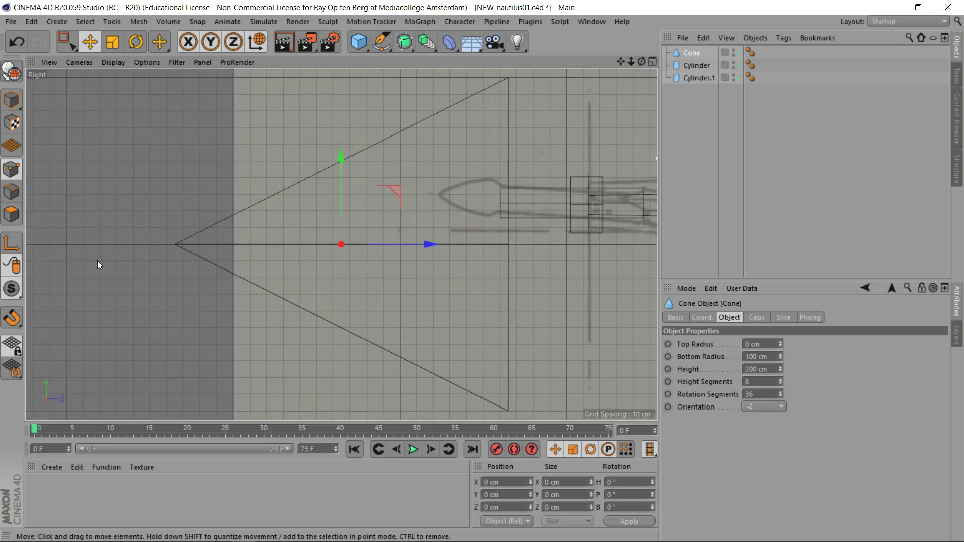
left_click_drag(341, 157, 350, 116)
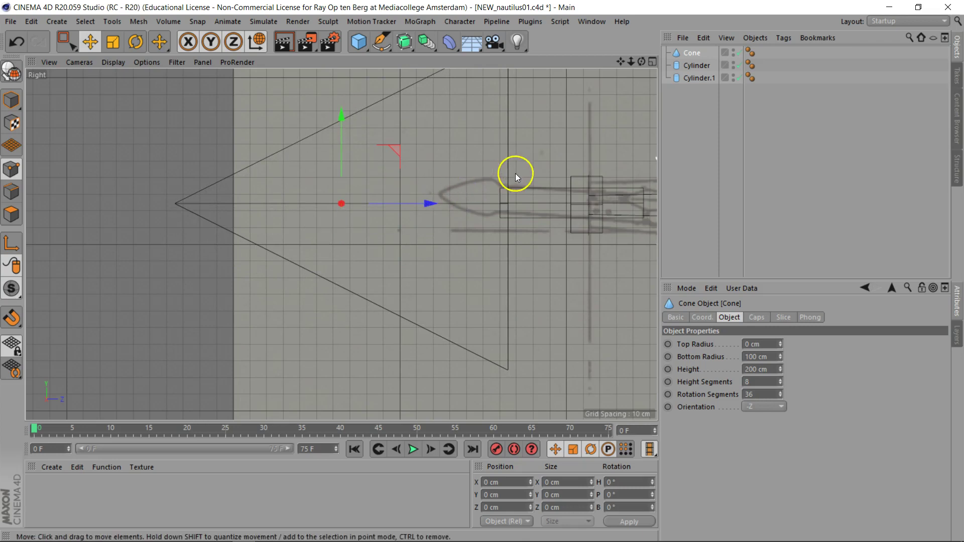
key("t")
left_click_drag(523, 170, 128, 280)
key("e")
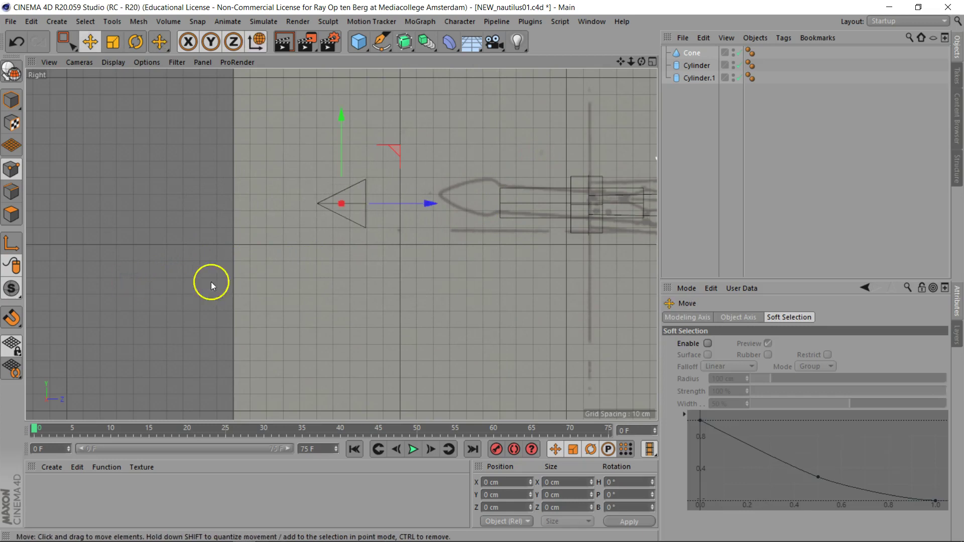
left_click_drag(427, 204, 563, 214)
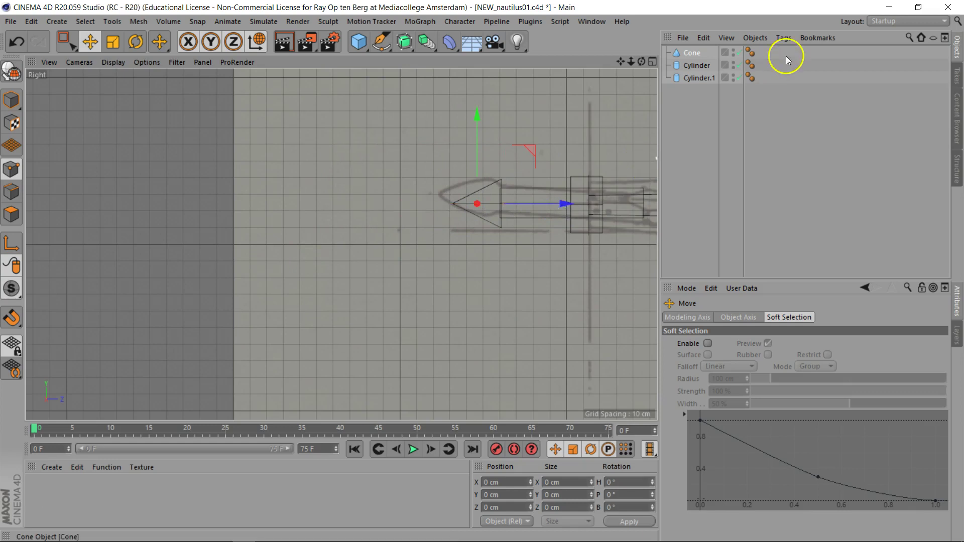
- Enable both the top and bottom fillets on the cone's caps
left_click(691, 53)
left_click(731, 396)
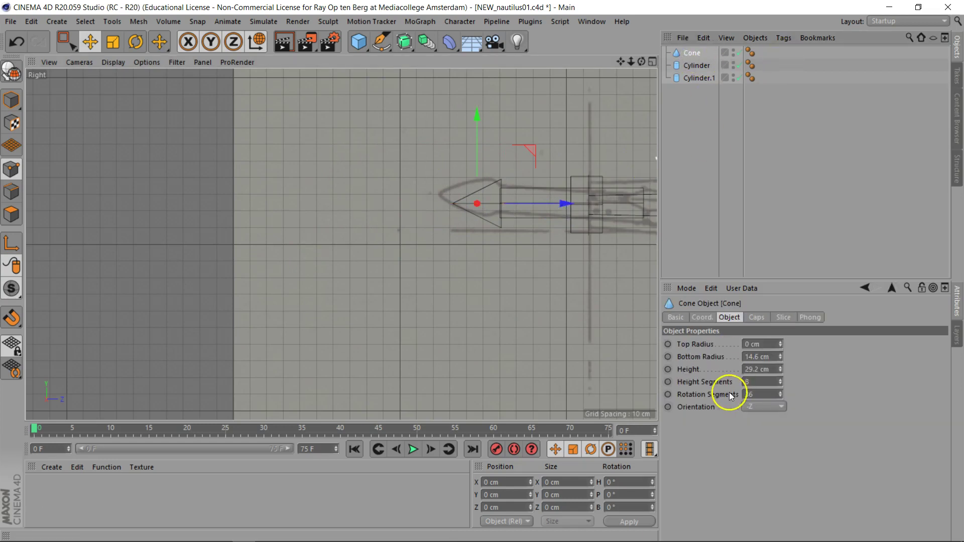
left_click(748, 318)
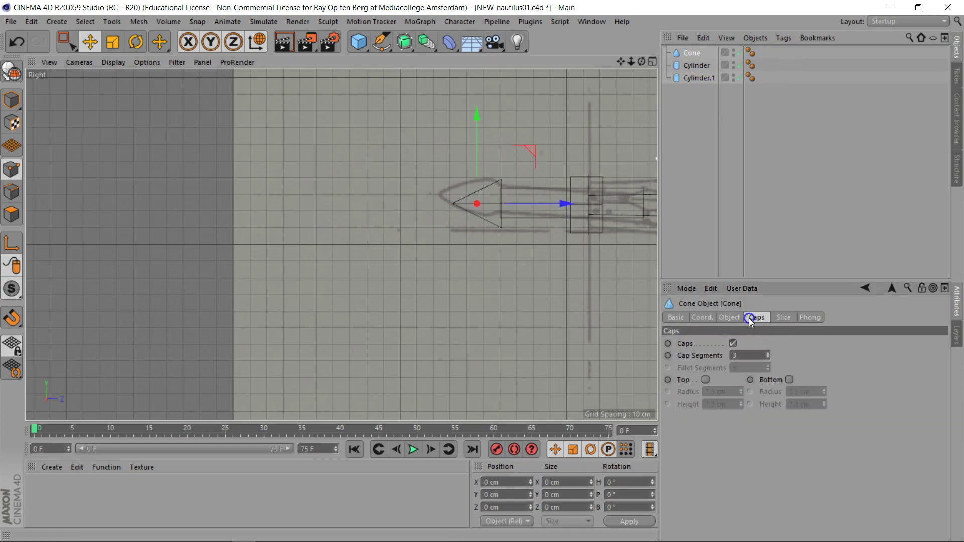
left_click(706, 379)
left_click(789, 380)
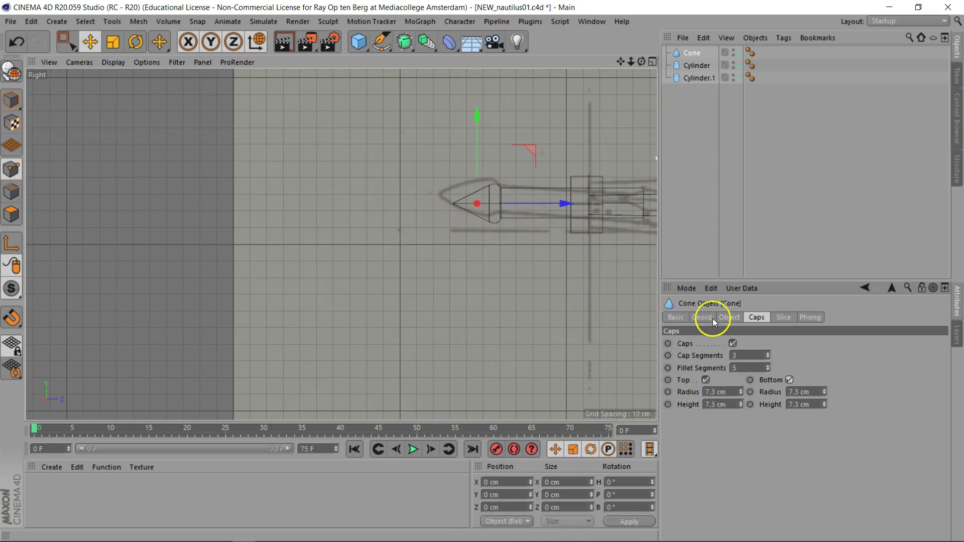
- Set the cone's top radius to 3 cm to blunt its tip
left_click(728, 318)
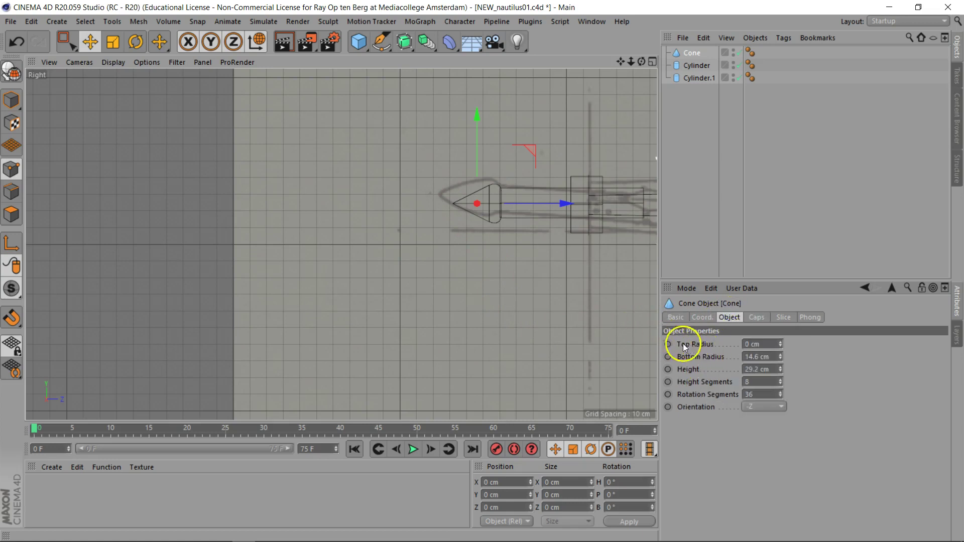
left_click(780, 342)
left_click(781, 342)
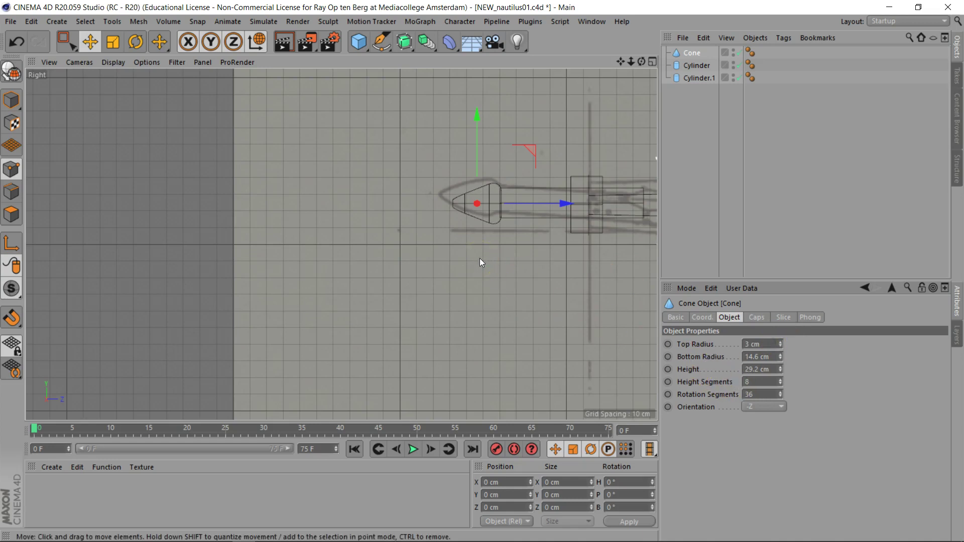
- In the Perspective view, group the cone and both cylinders under a null
key("F1")
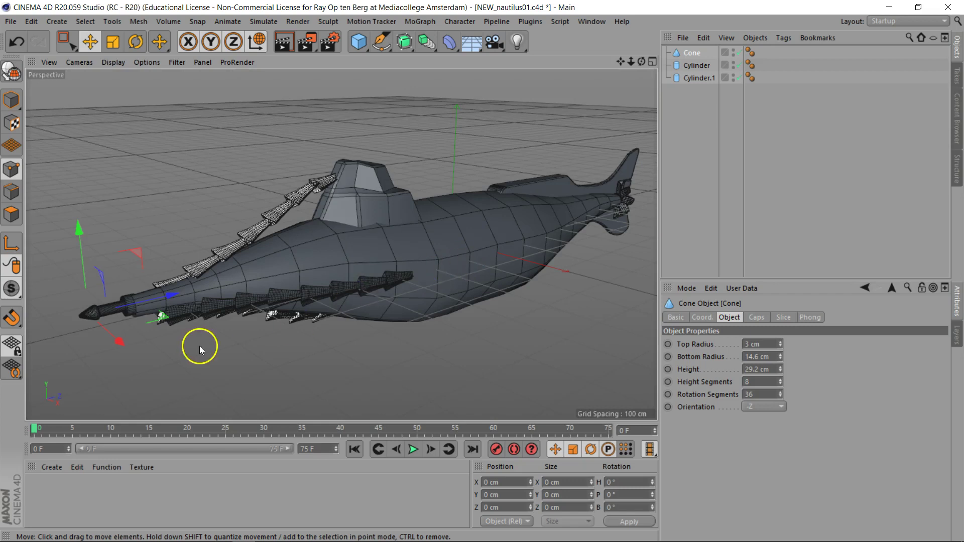
left_click_drag(717, 110, 667, 47)
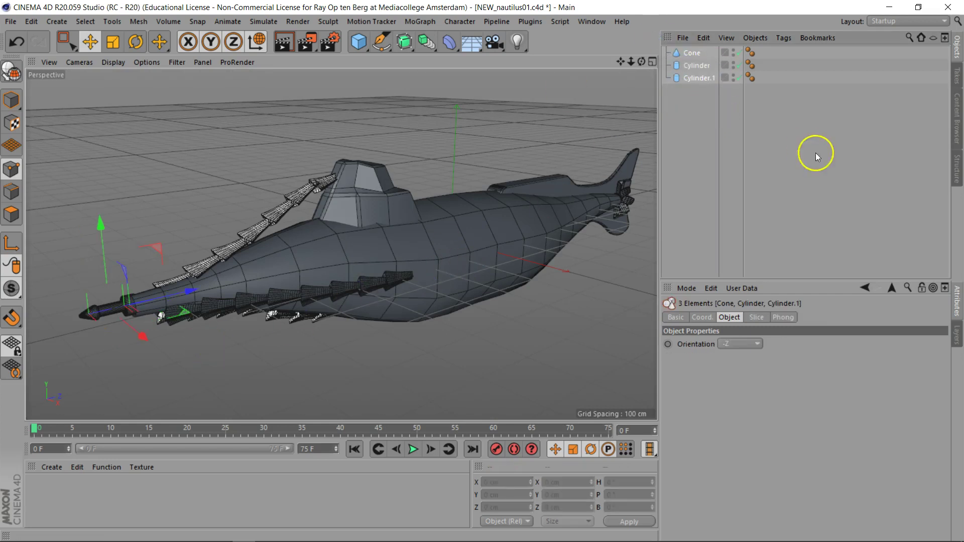
key("alt+g")
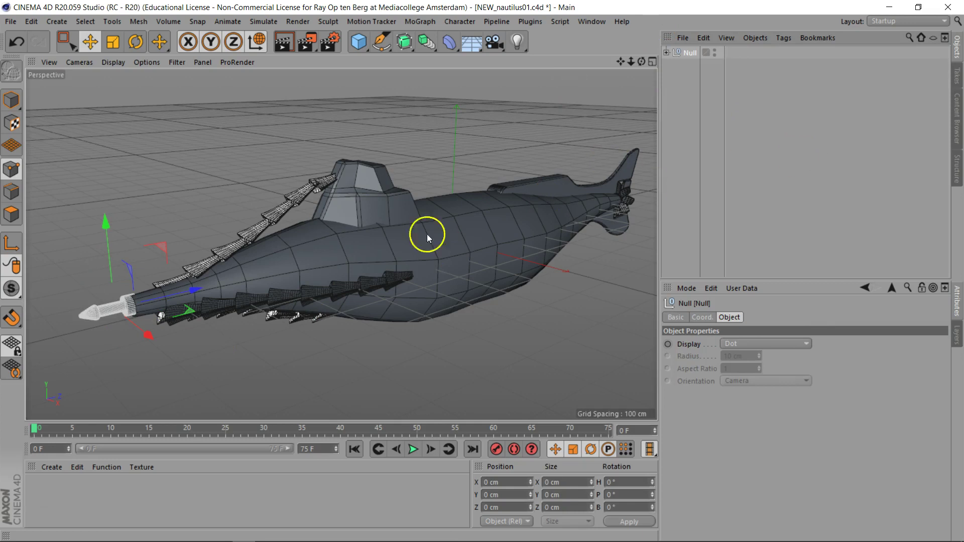
- Shift the grouped nose ram slightly along the X axis to line it up with the tip of the hull
scroll(112, 307, "up", 4)
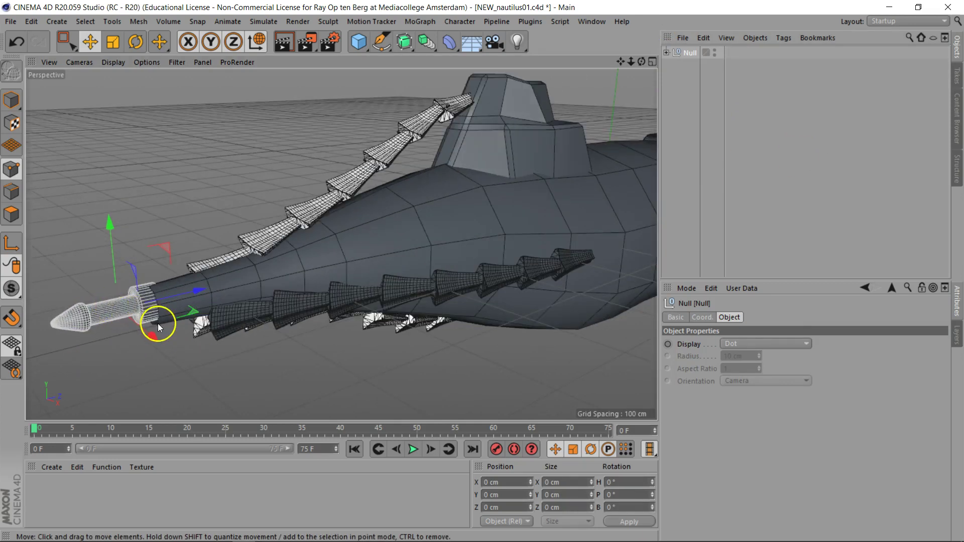
scroll(158, 323, "up", 2)
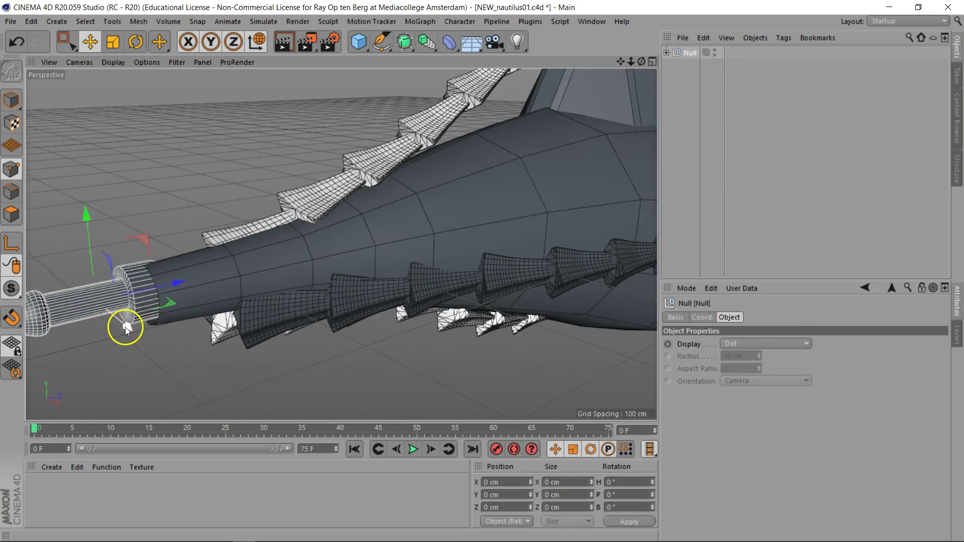
left_click_drag(125, 327, 135, 332)
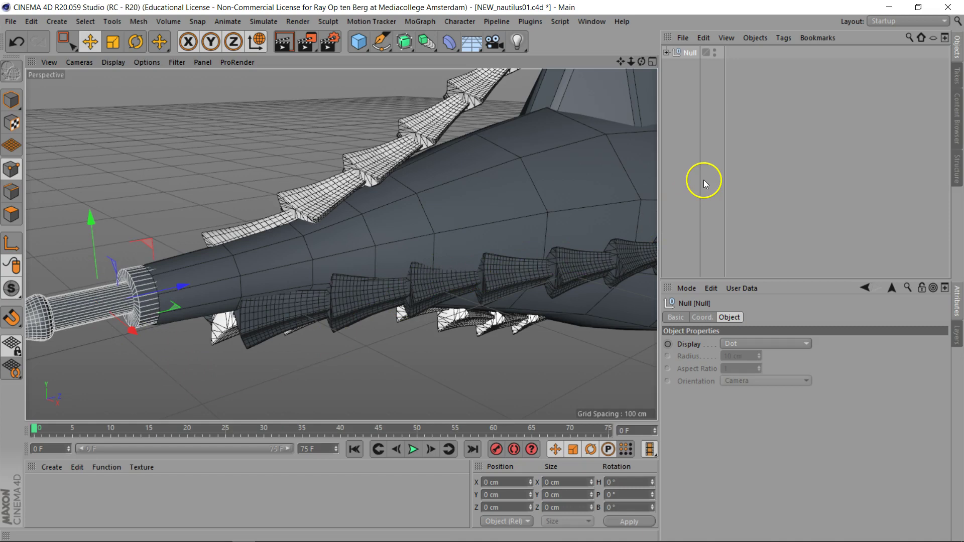